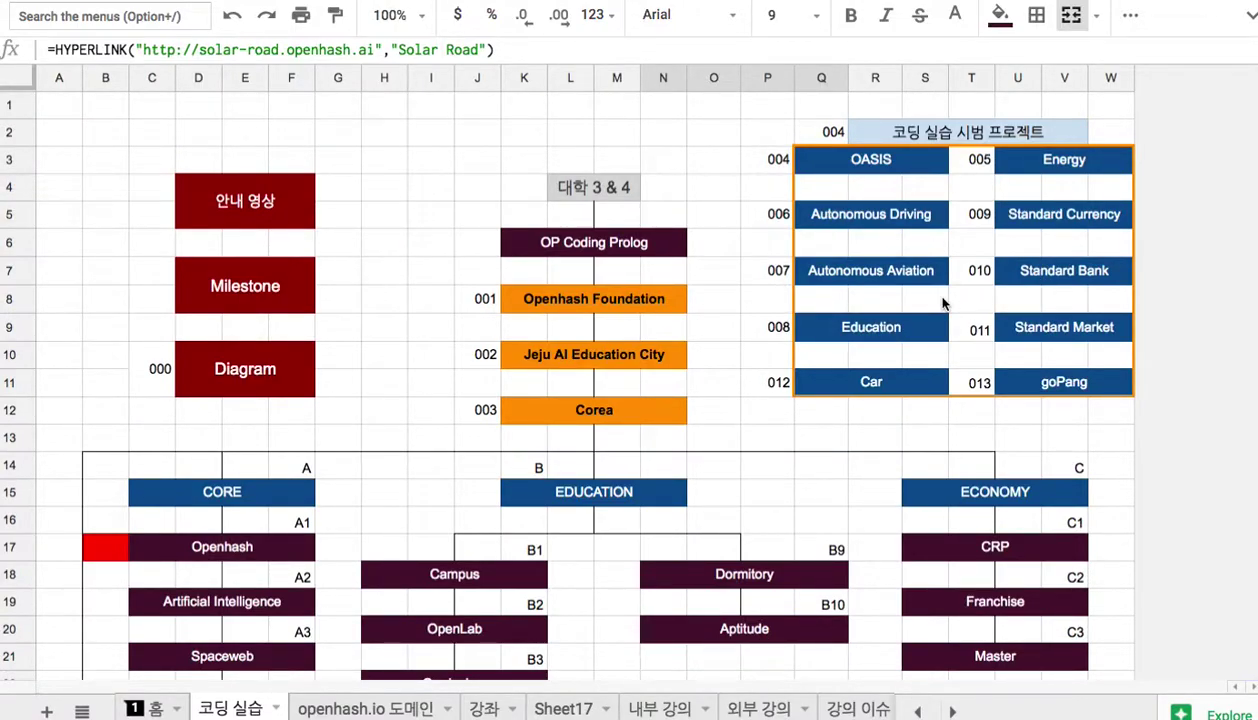
- Find the Solar Road entry in the 코딩 실습 sheet and open its linked page
scroll(918, 297, "down", 3)
scroll(918, 297, "down", 14)
scroll(913, 292, "up", 1)
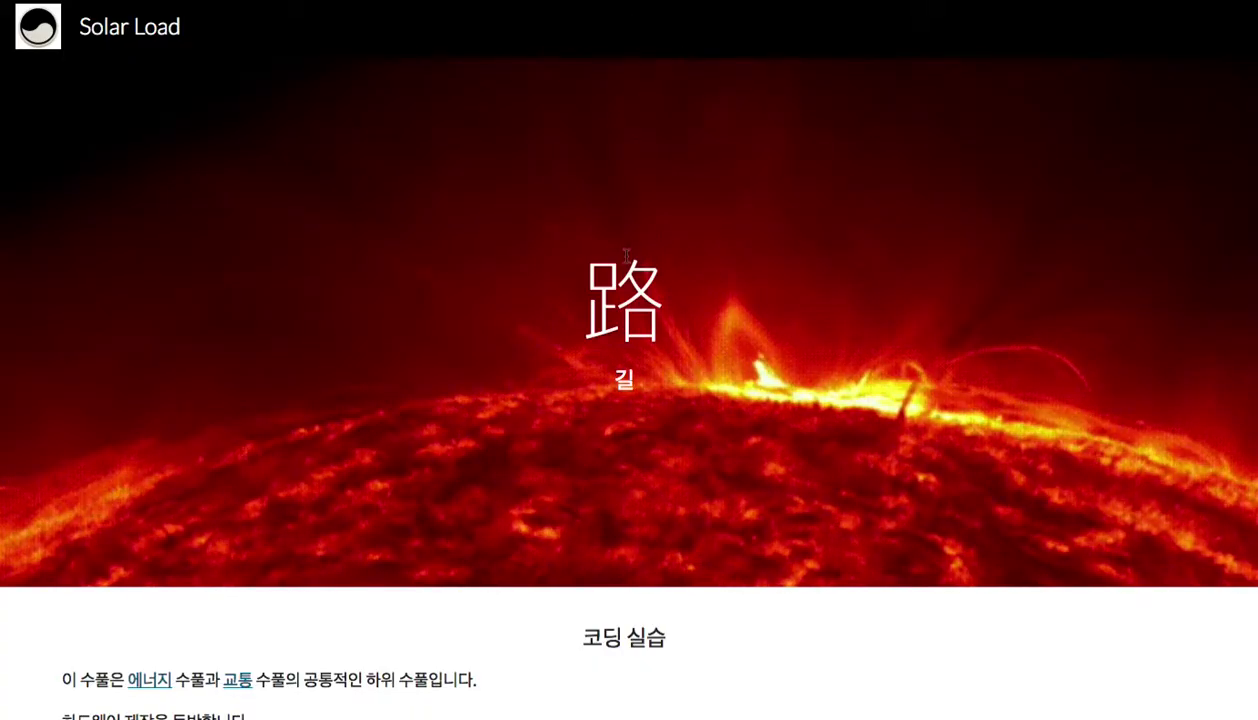
- Read through the Solar Load page, covering the 주행 라인, 물길 and 무선 충전 sections, and return to its header
left_click_drag(487, 279, 677, 312)
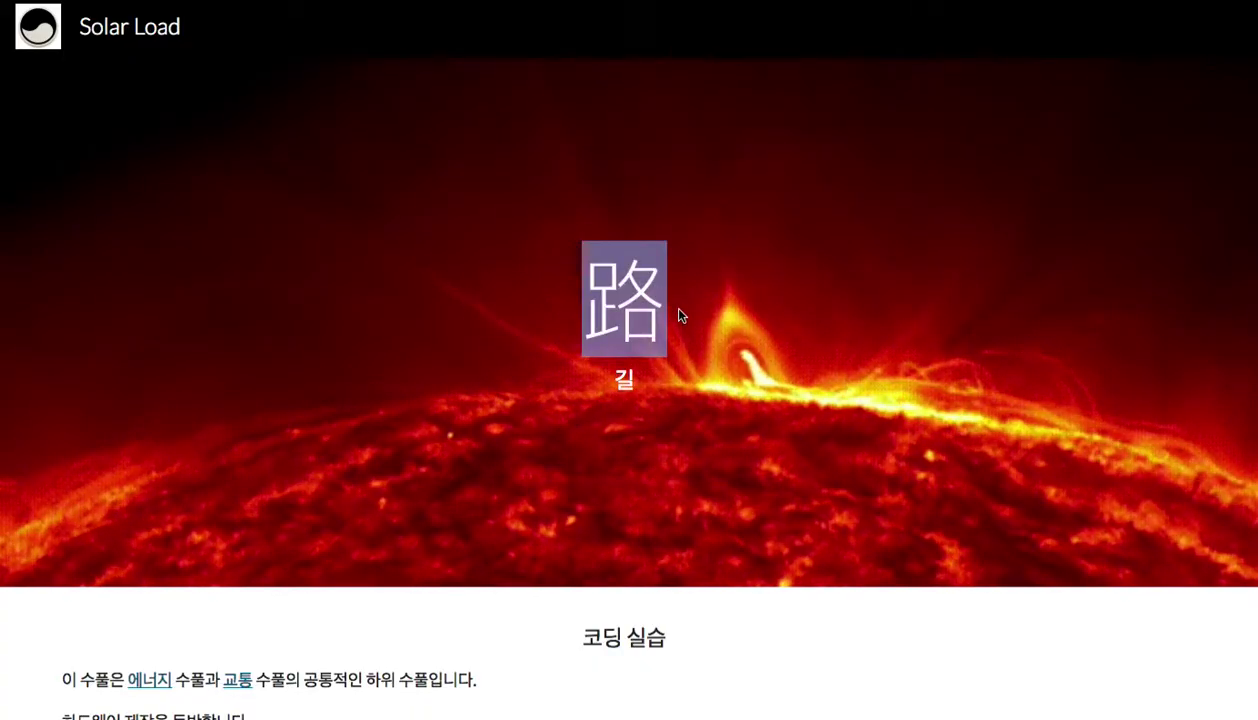
scroll(679, 316, "down", 10)
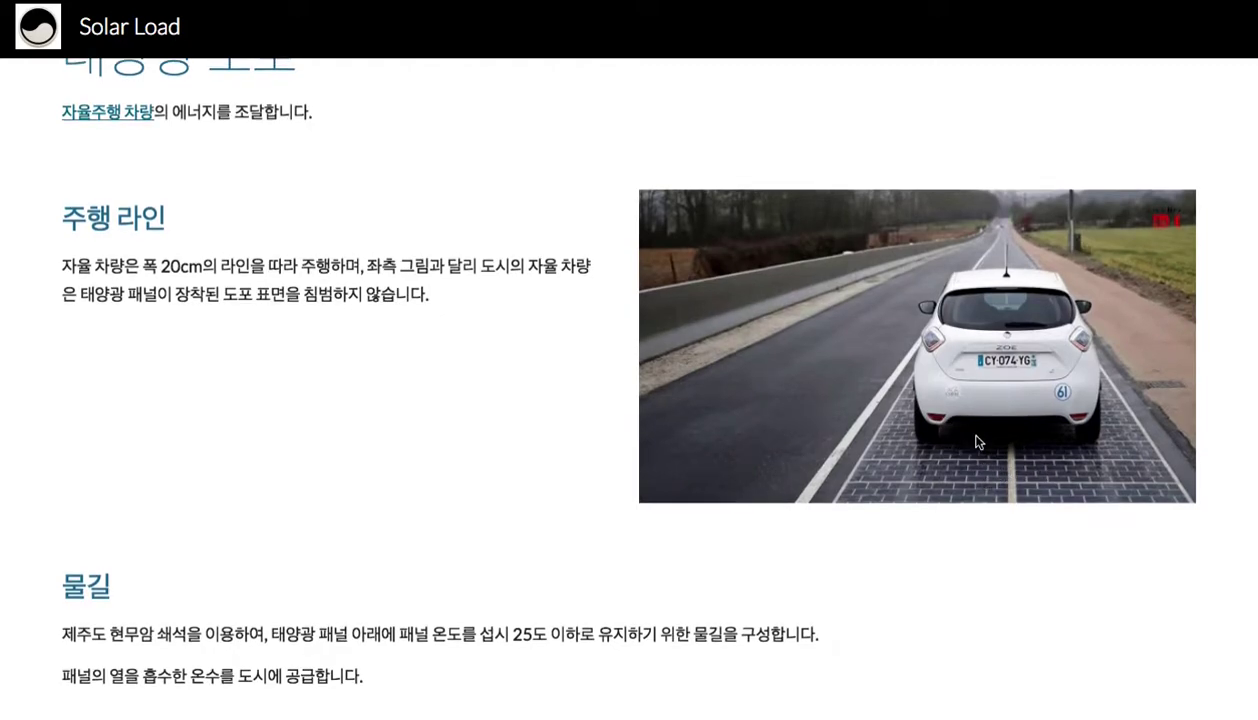
scroll(972, 443, "down", 1)
scroll(977, 442, "down", 1)
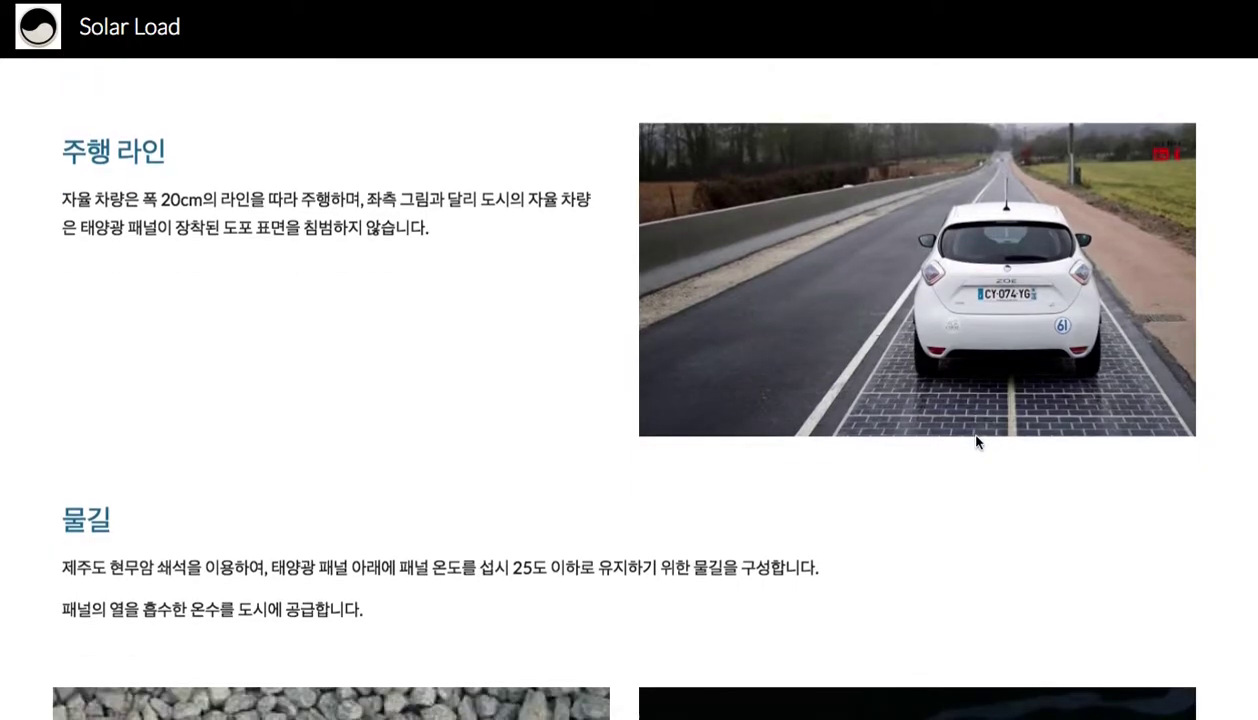
scroll(977, 442, "down", 6)
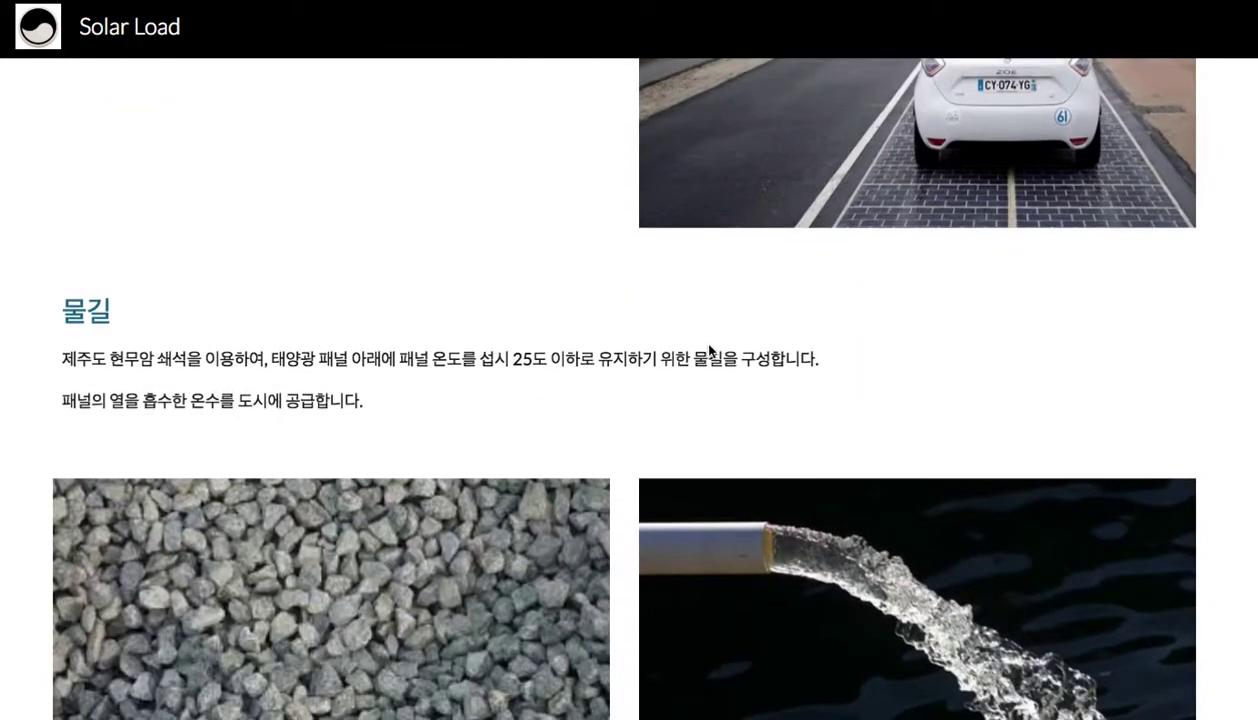
scroll(948, 225, "up", 4)
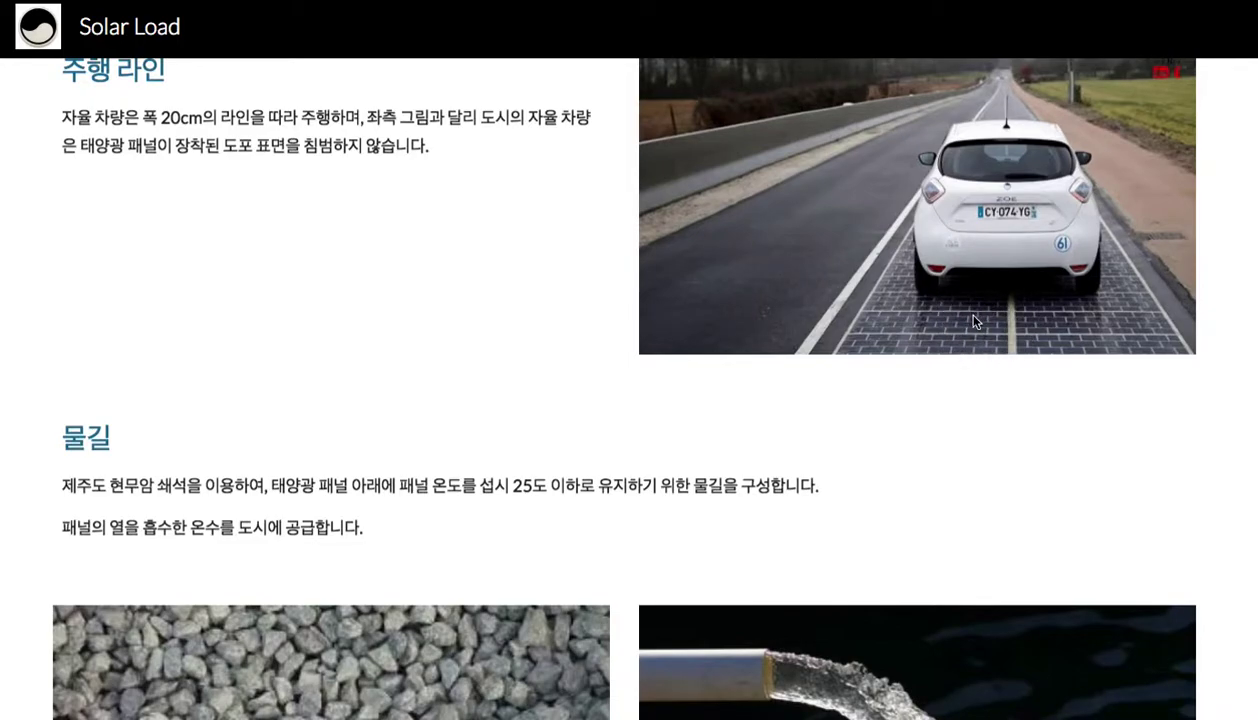
scroll(977, 322, "down", 7)
scroll(977, 322, "down", 3)
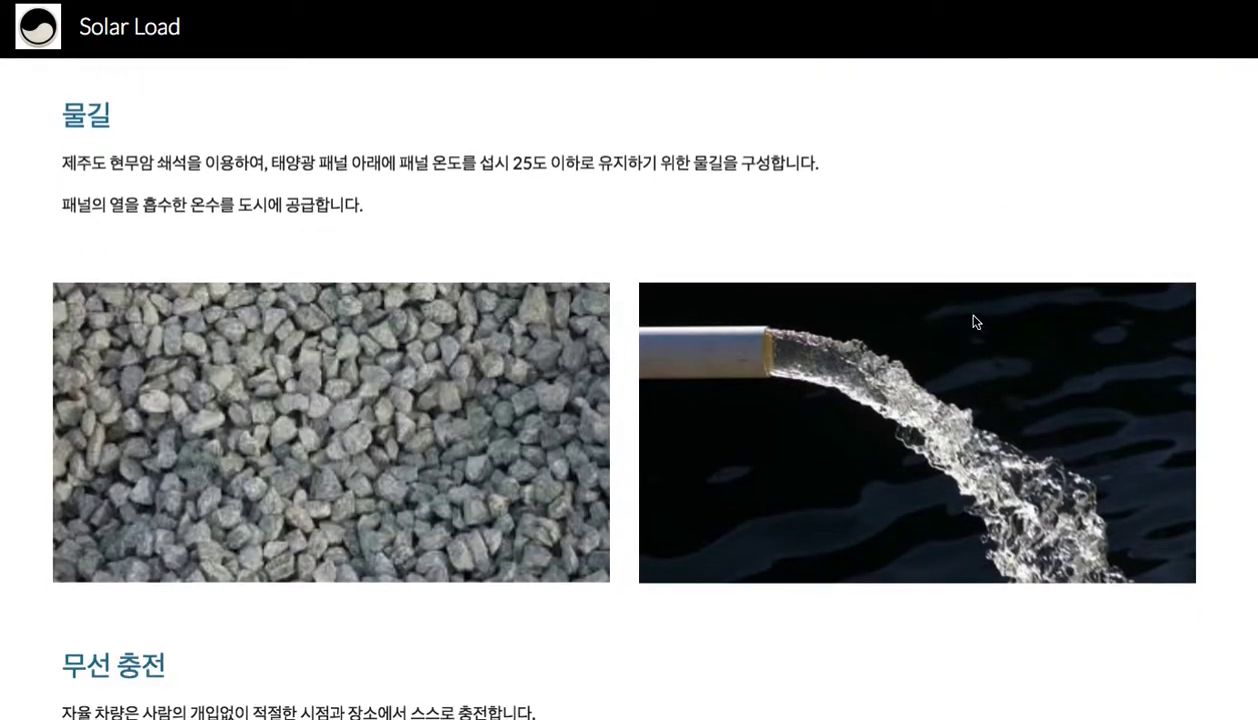
scroll(977, 322, "down", 1)
scroll(379, 347, "down", 10)
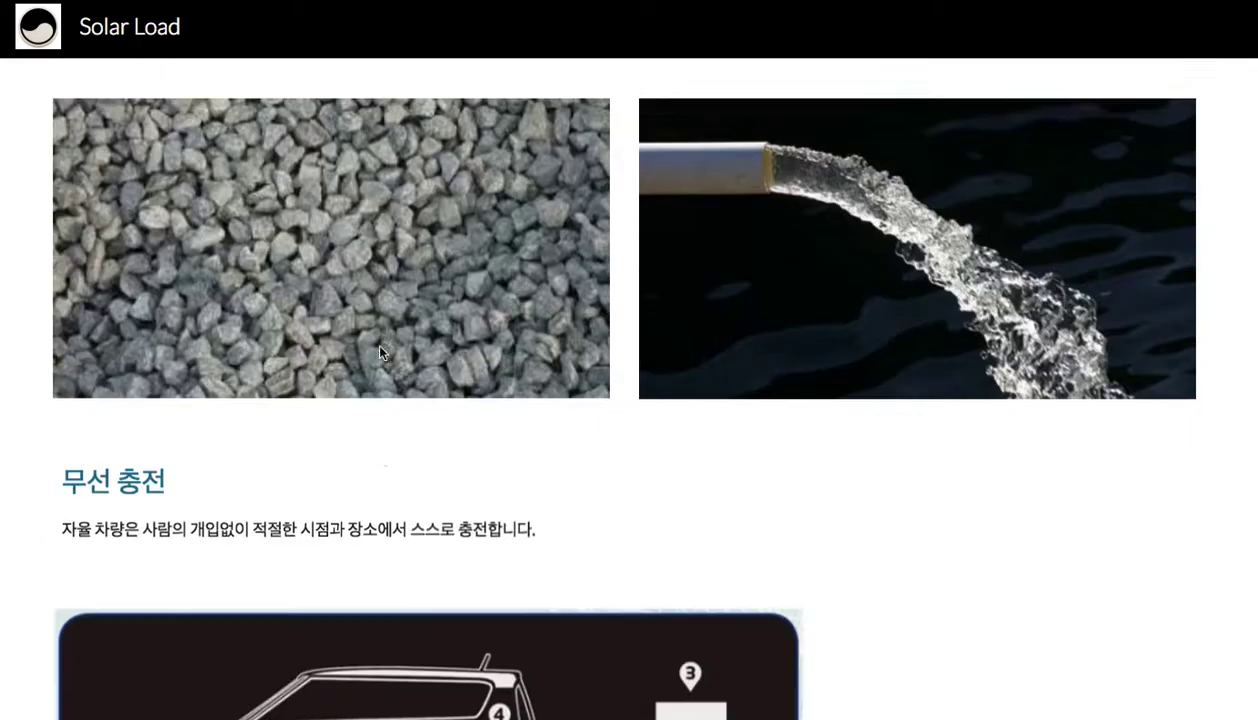
left_click_drag(204, 307, 411, 314)
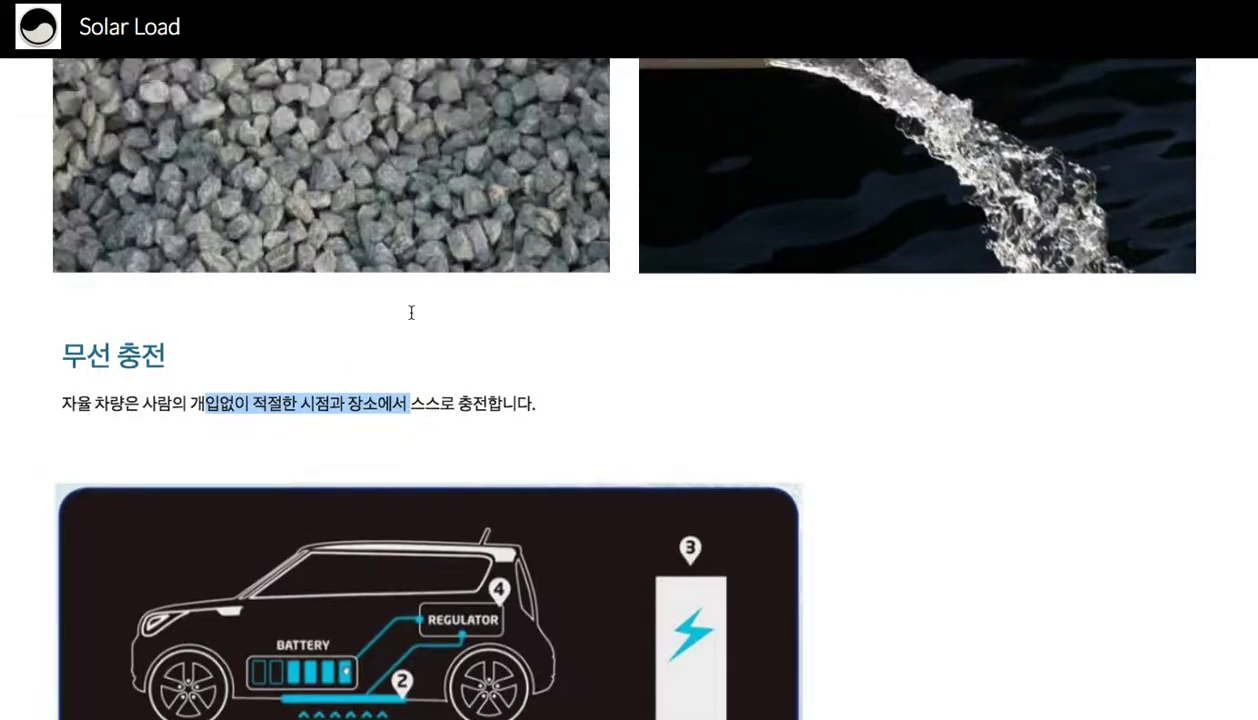
scroll(411, 314, "up", 20)
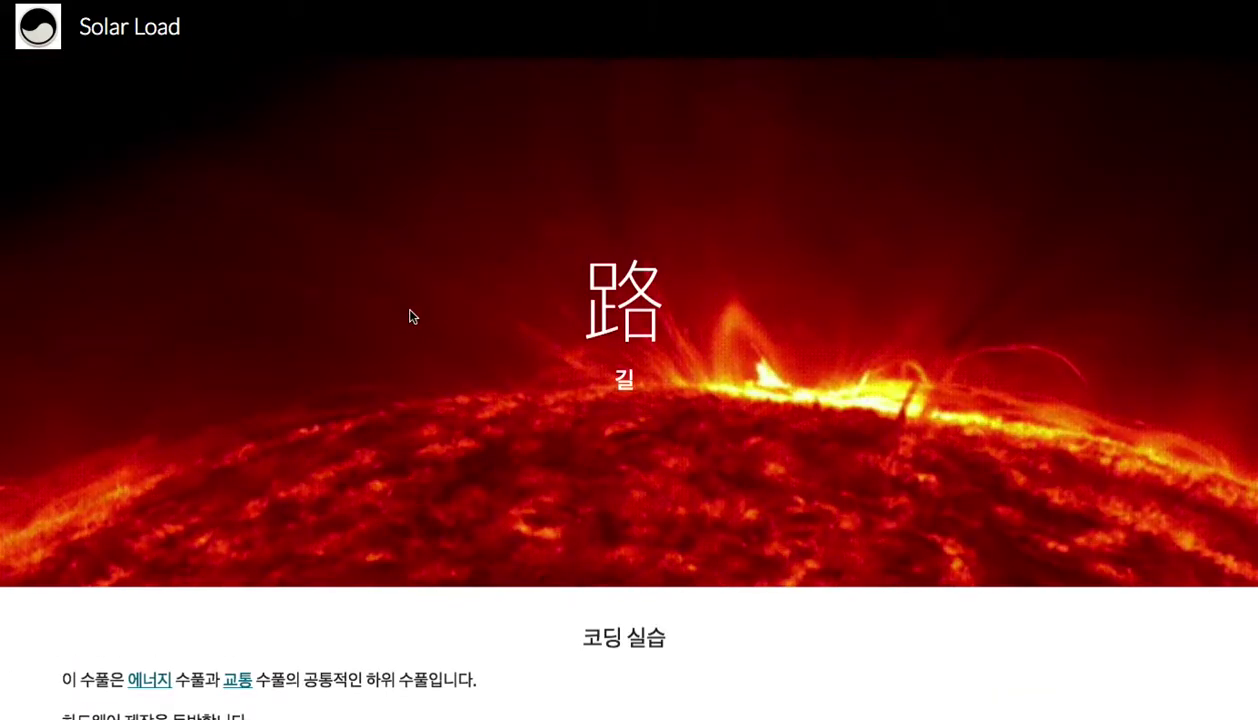
- Switch back to the spreadsheet, open Sheet17 and enter the title "Solar Road" in the blue row 2 banner
key("ctrl+shift+Tab")
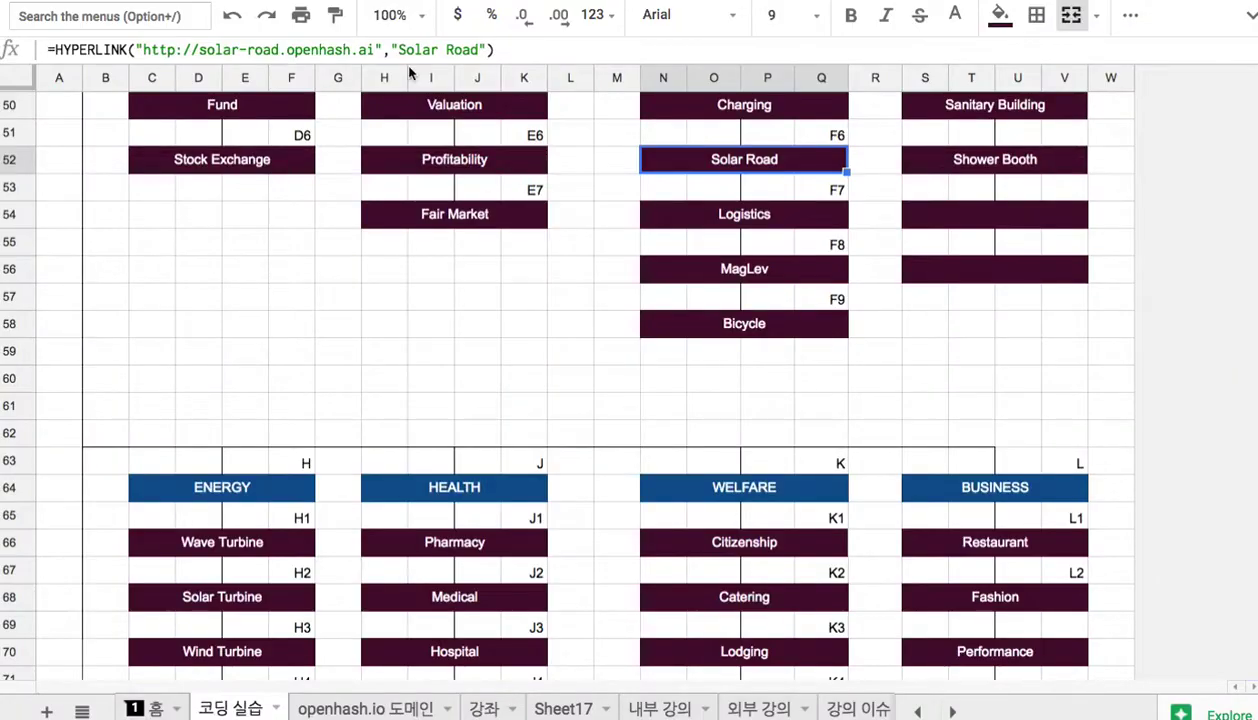
left_click(566, 708)
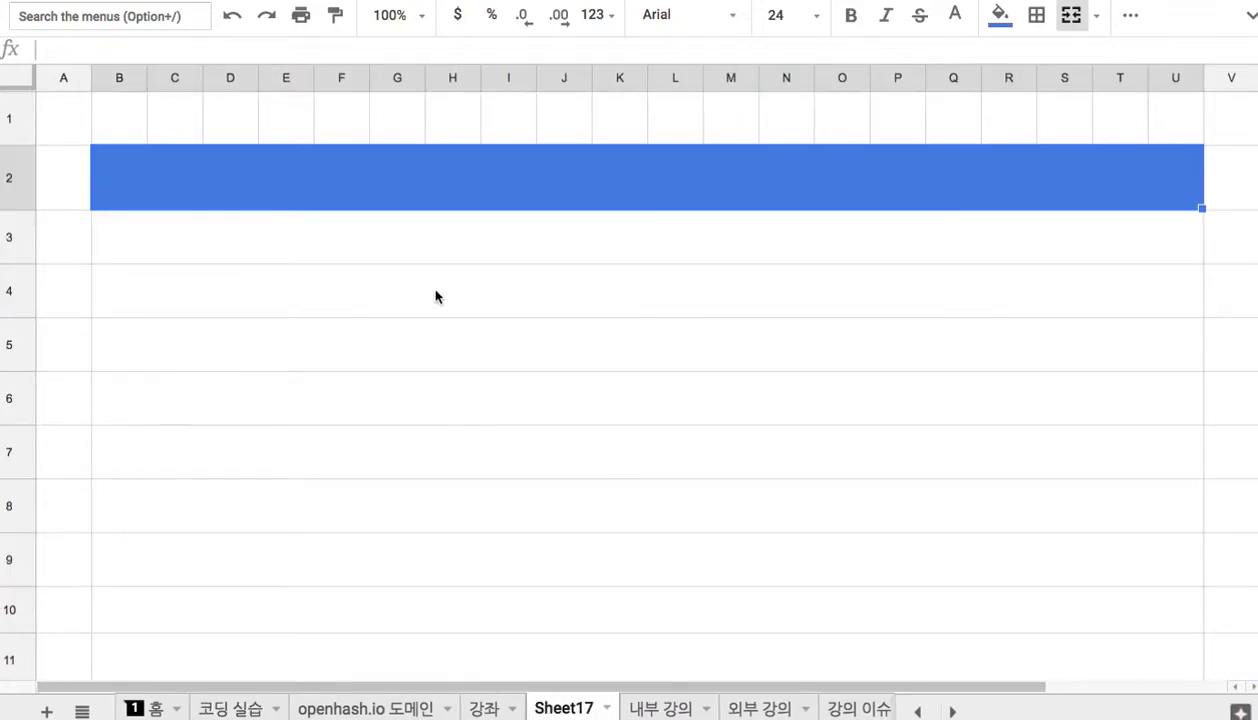
type("Solar Road")
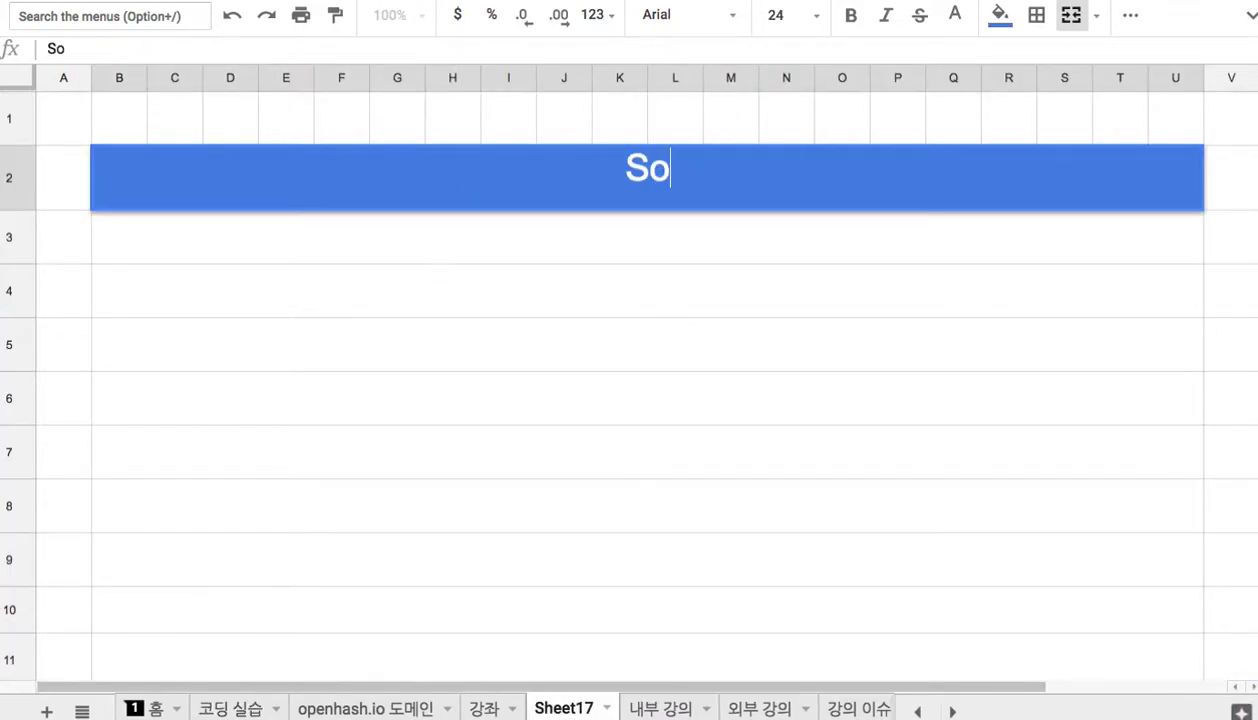
- Enter "1. 도로 위를 태양광 패널로 도포" in the merged cell of row 3
left_click(413, 254)
type("1. eh")
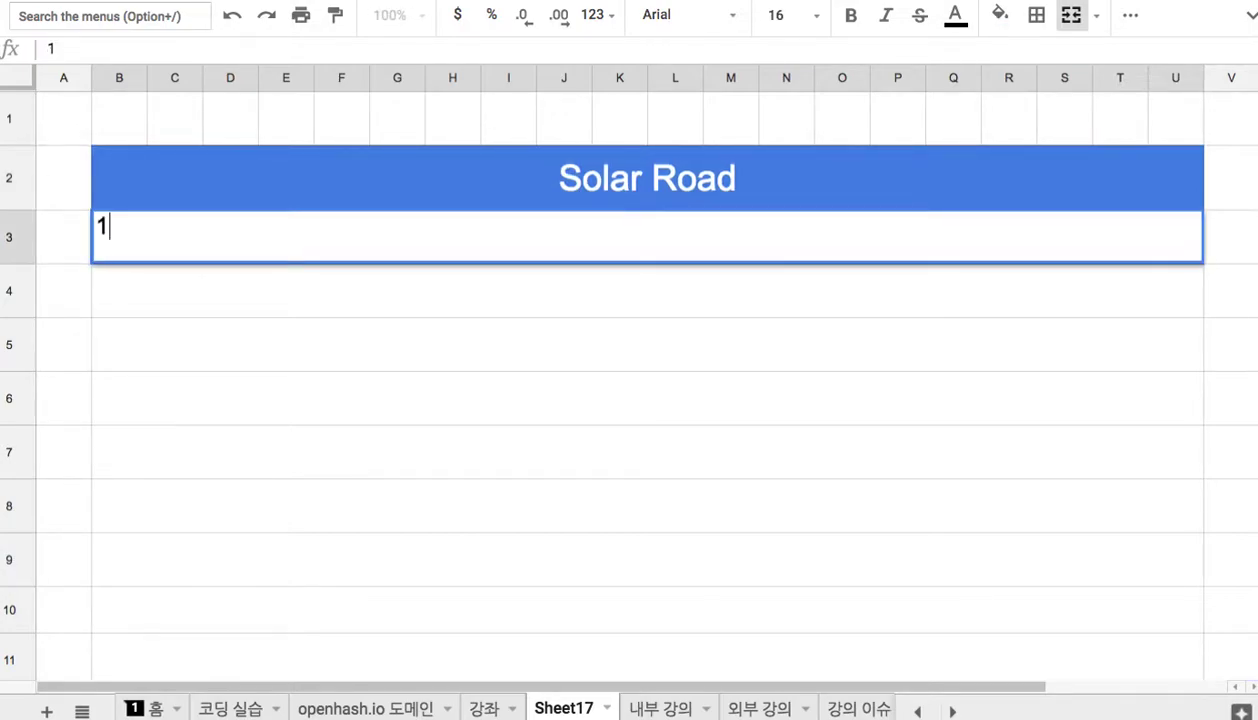
key("BackSpace")
key("BackSpace")
type("도로 위를 태양")
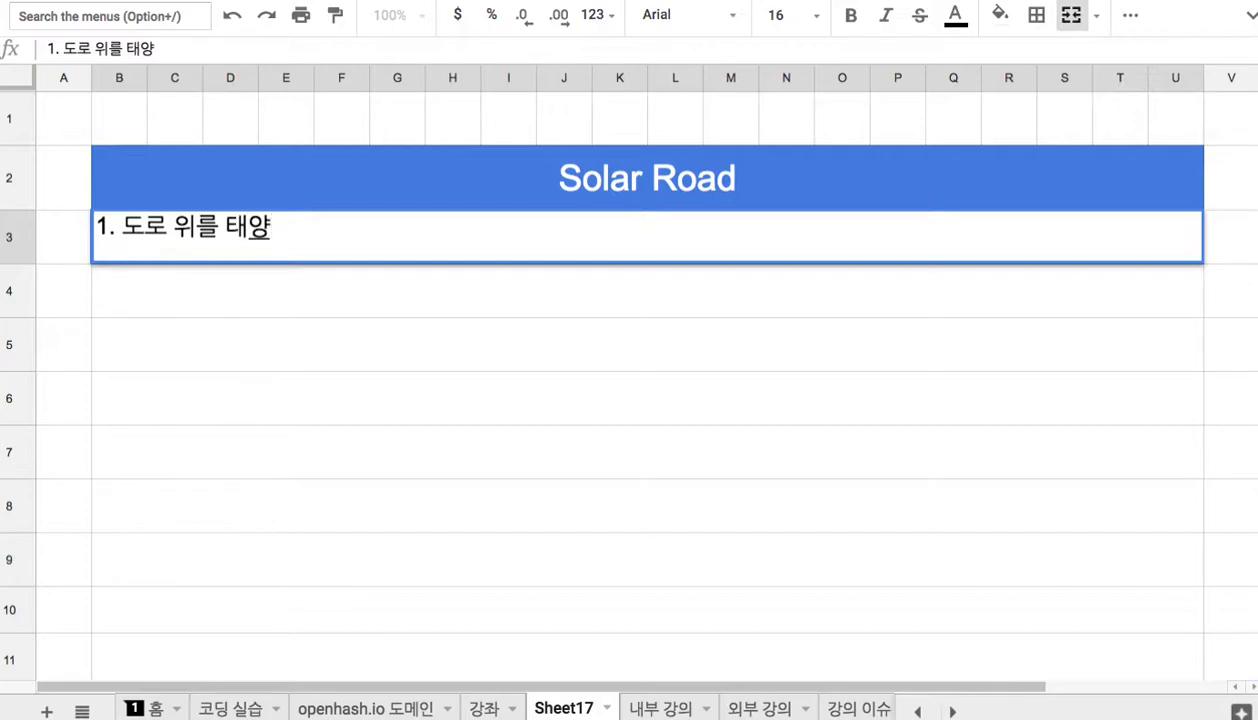
type("광 패널로 도포")
key("Return")
- Enter "2. 에너지를 생산하고, 차량을 충전" in the merged cell of row 4
type("2. ")
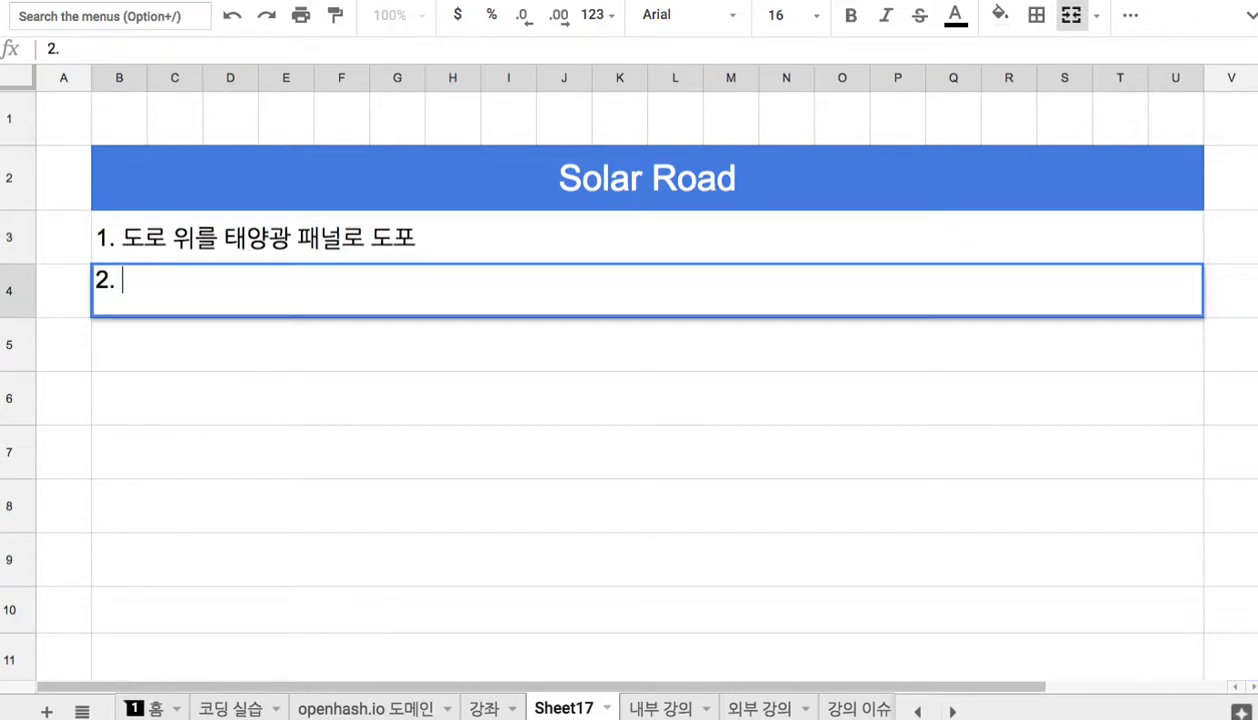
type("에너질를 생")
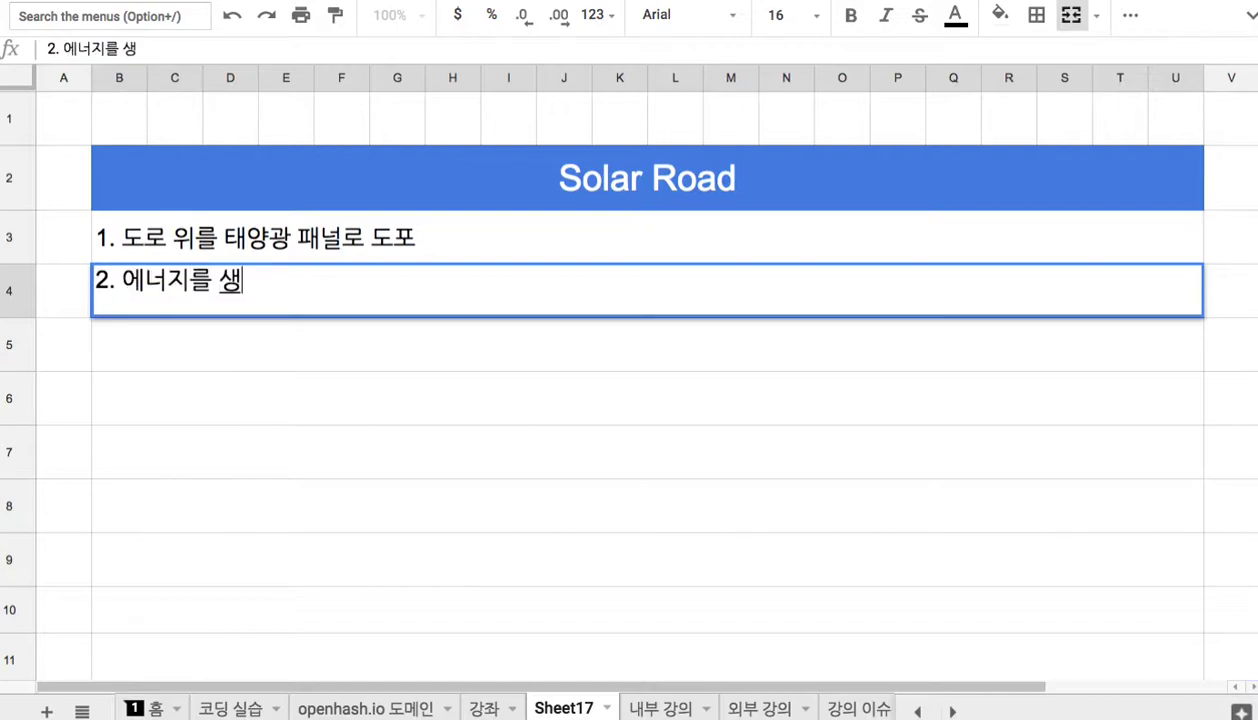
type("산하고, 찰량을 충전")
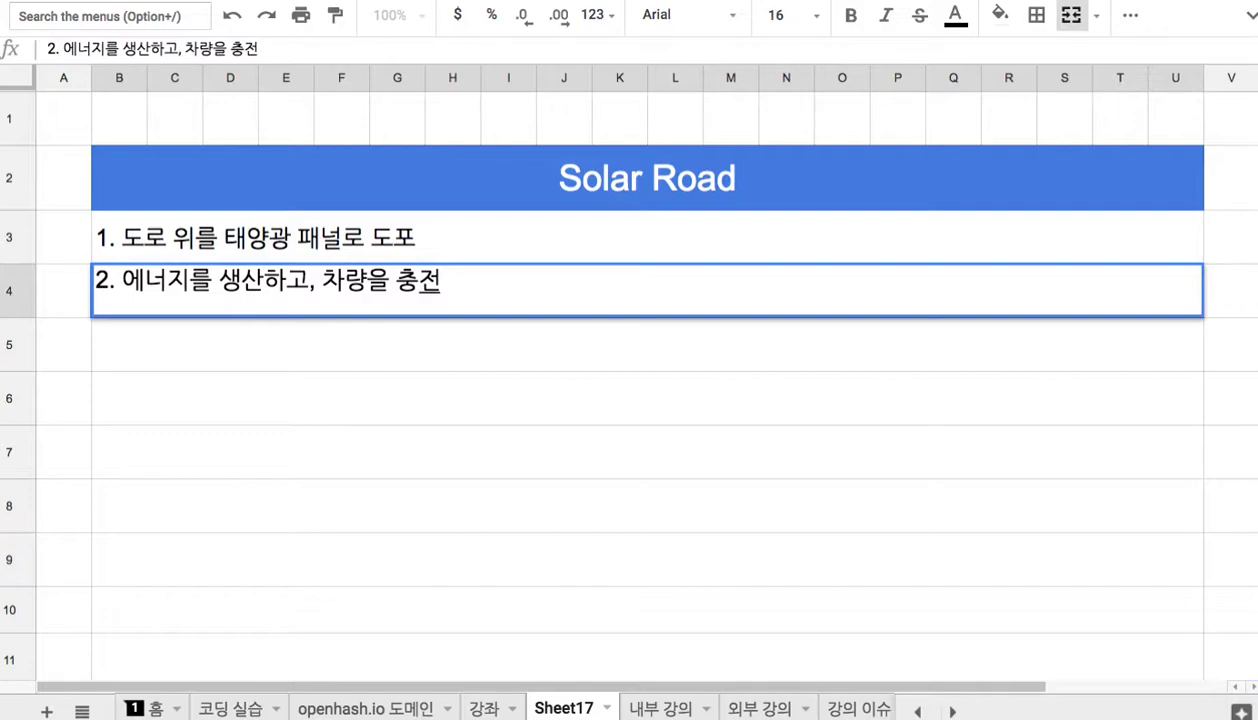
key("Return")
- Start row 5 with "3. 도시 내의 모든 차량이" and append "Solar Road" copied from the title banner
type("3. ")
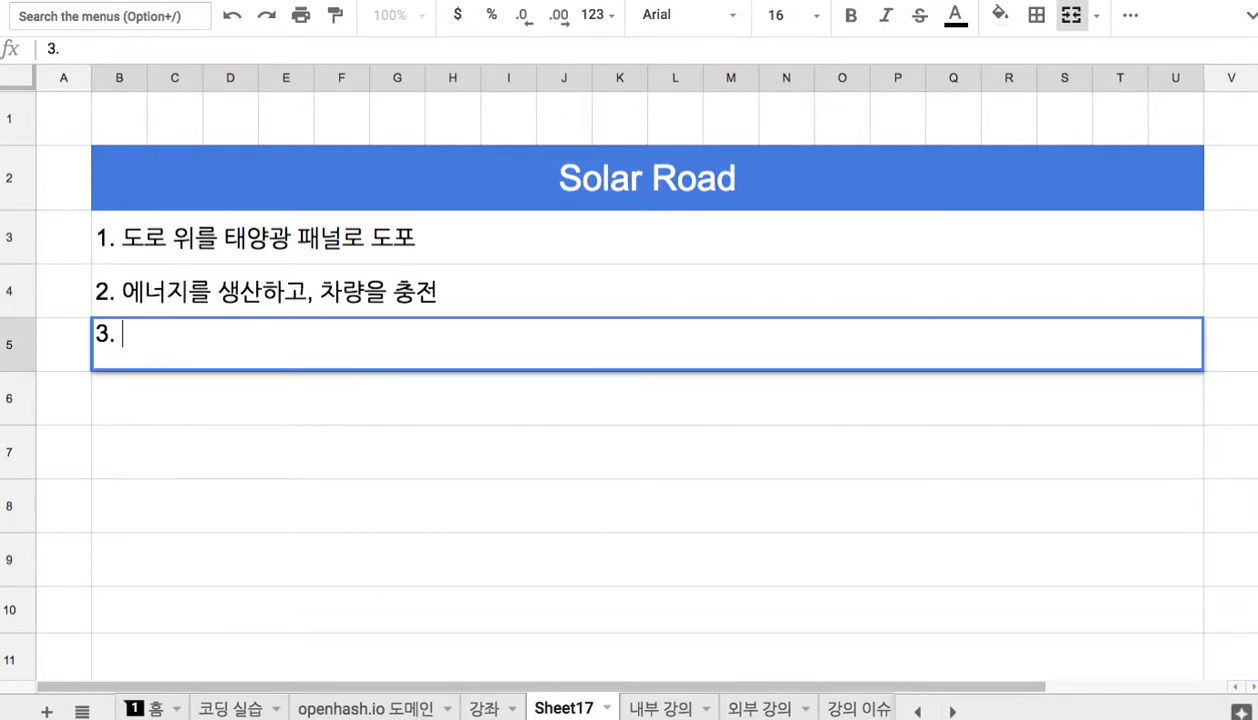
type("도시 내의 몯")
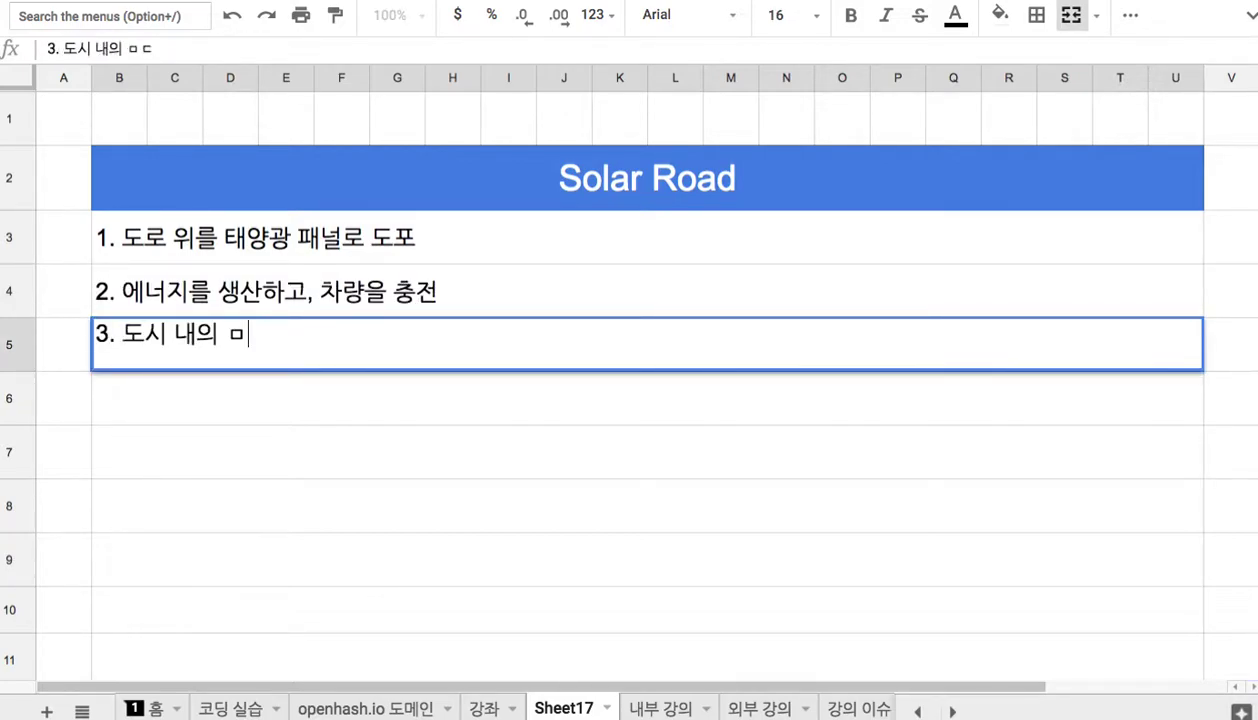
type("든 차량이")
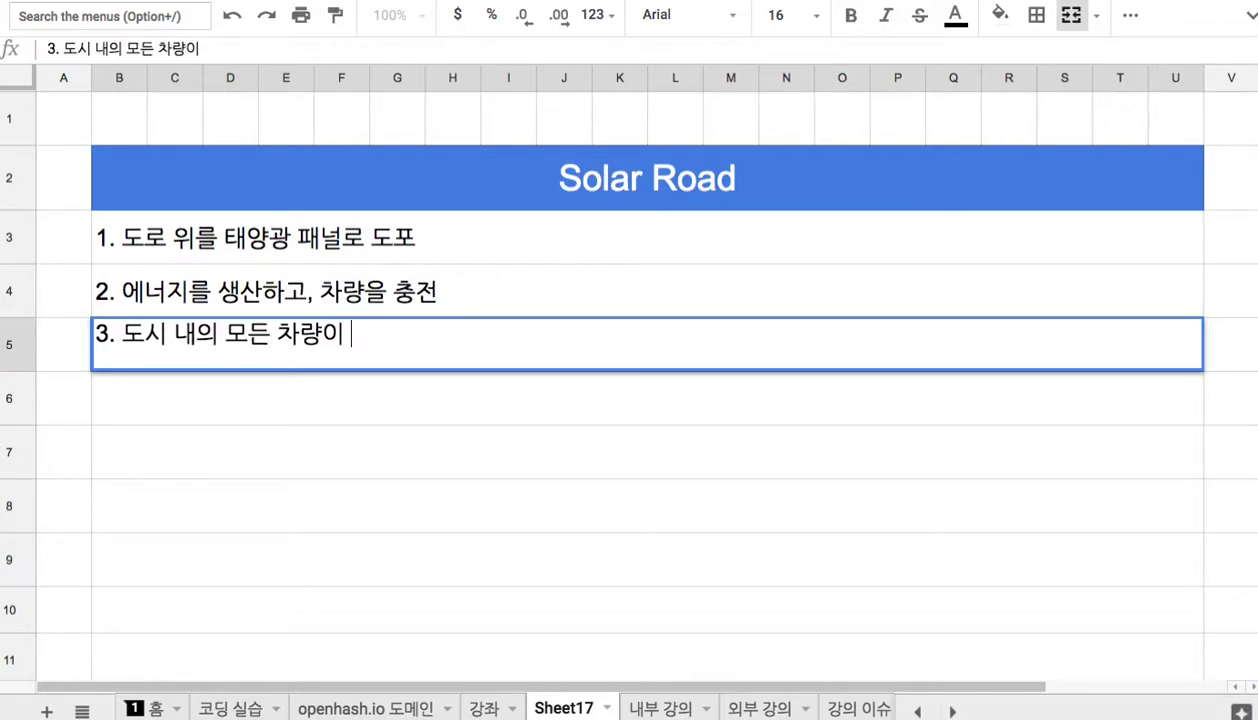
left_click(698, 160)
double_click(560, 168)
left_click_drag(560, 168, 834, 170)
key("ctrl+c")
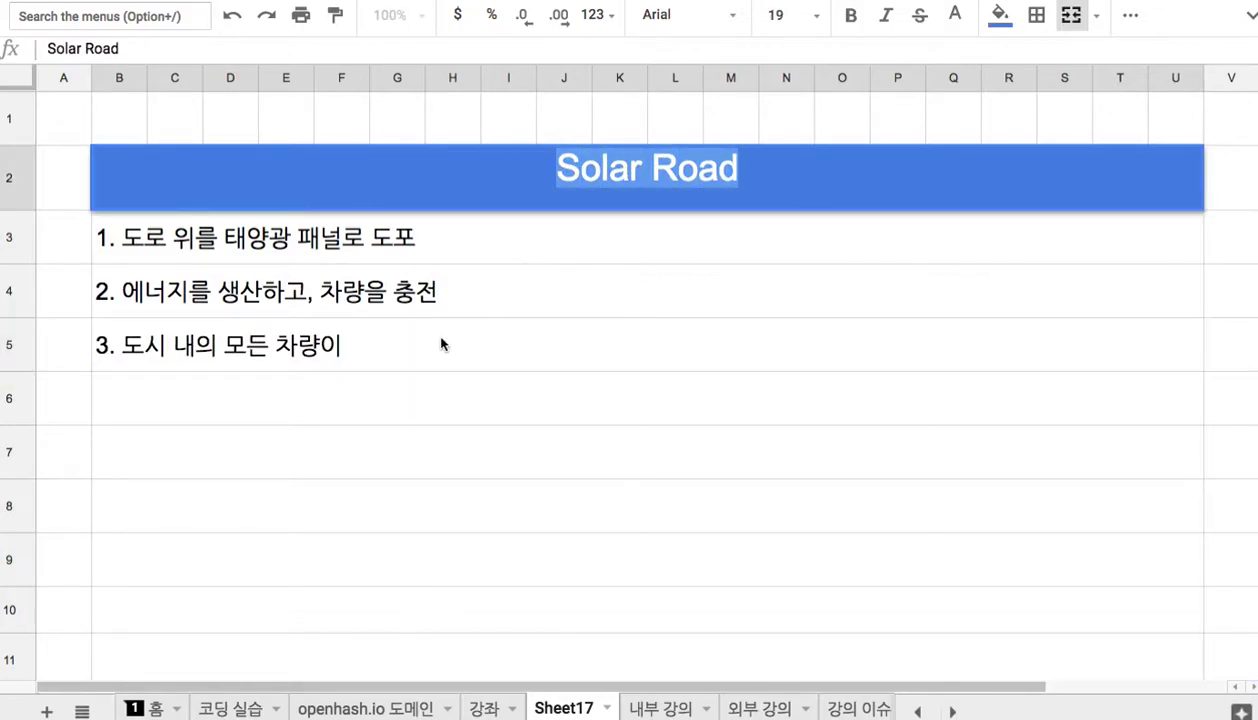
left_click(430, 345)
double_click(388, 347)
key("ctrl+v")
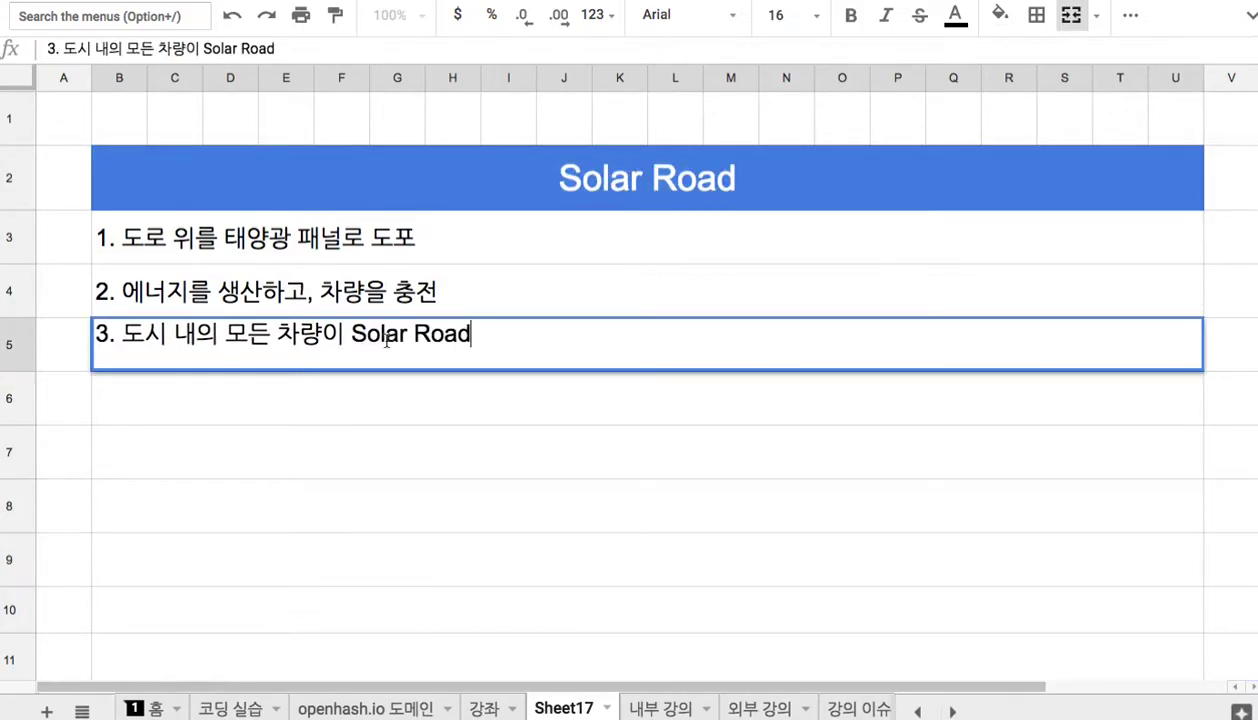
- Complete the row 5 item after "Solar Road" with "에서 에너지를 조달. 별도의 주유소, 전기차 충전소 불필요."
type("에서 에너지")
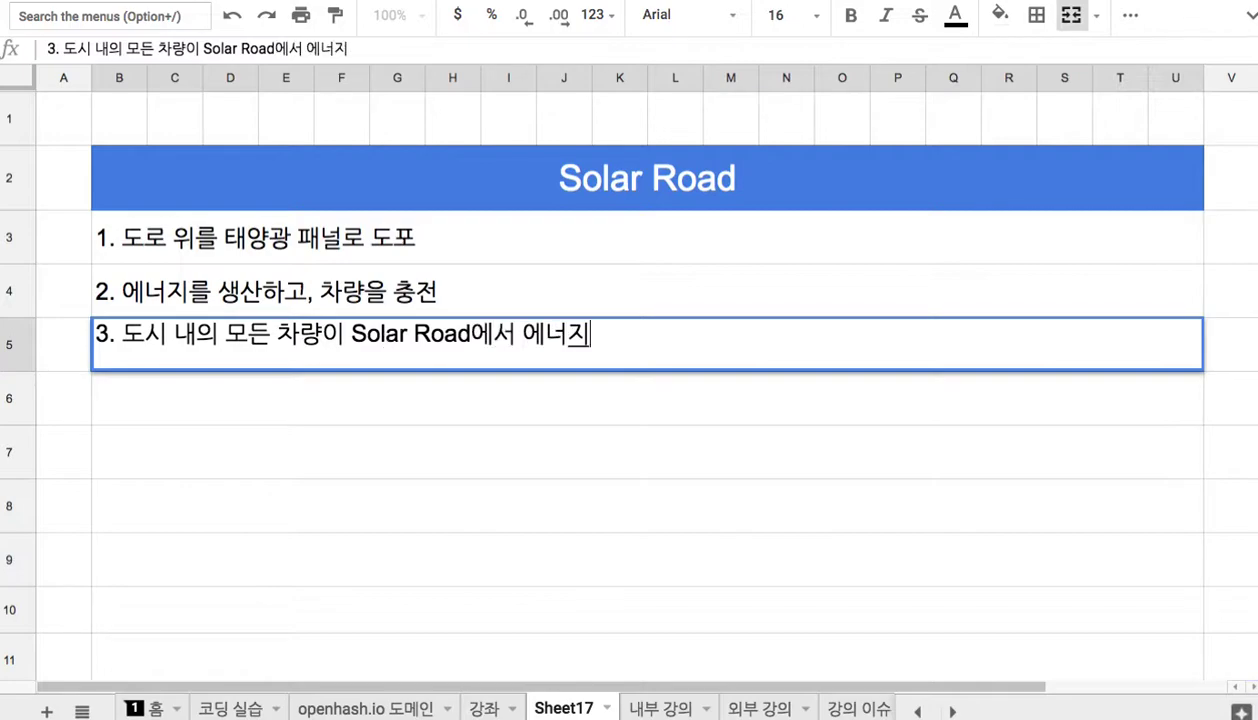
type("를 조달. ")
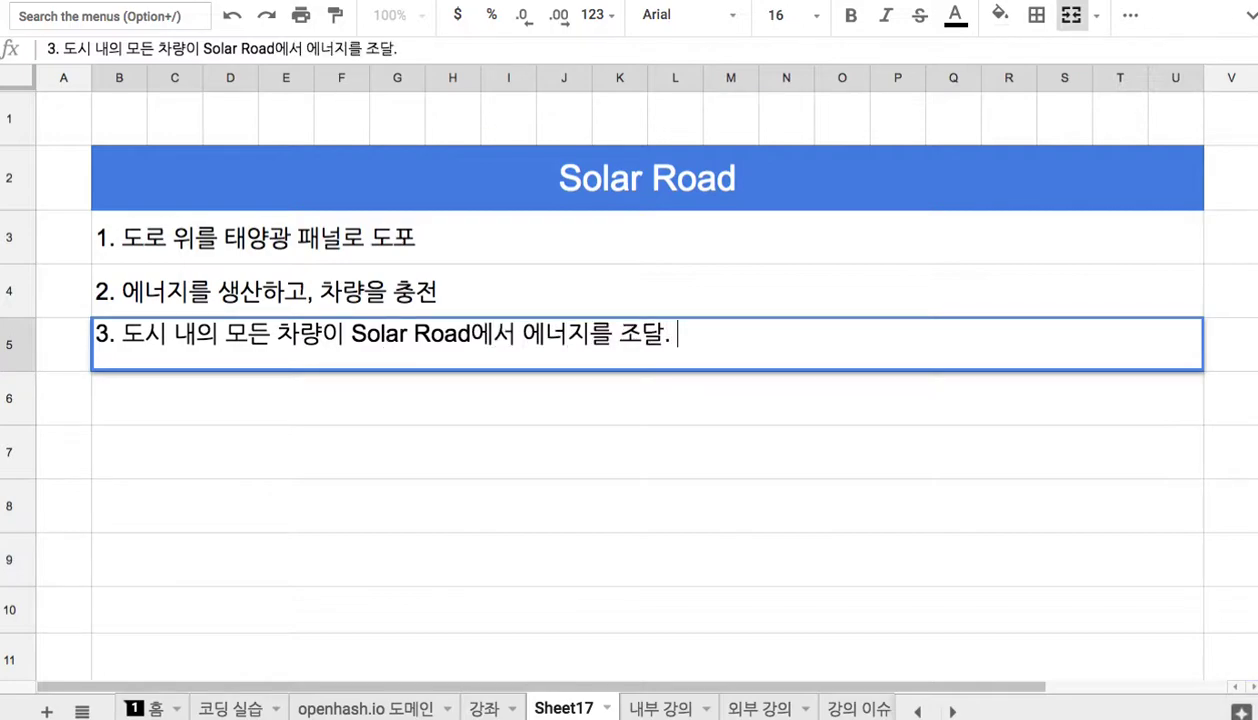
type("별도의 주유소, 전기차 충전소 불필요.")
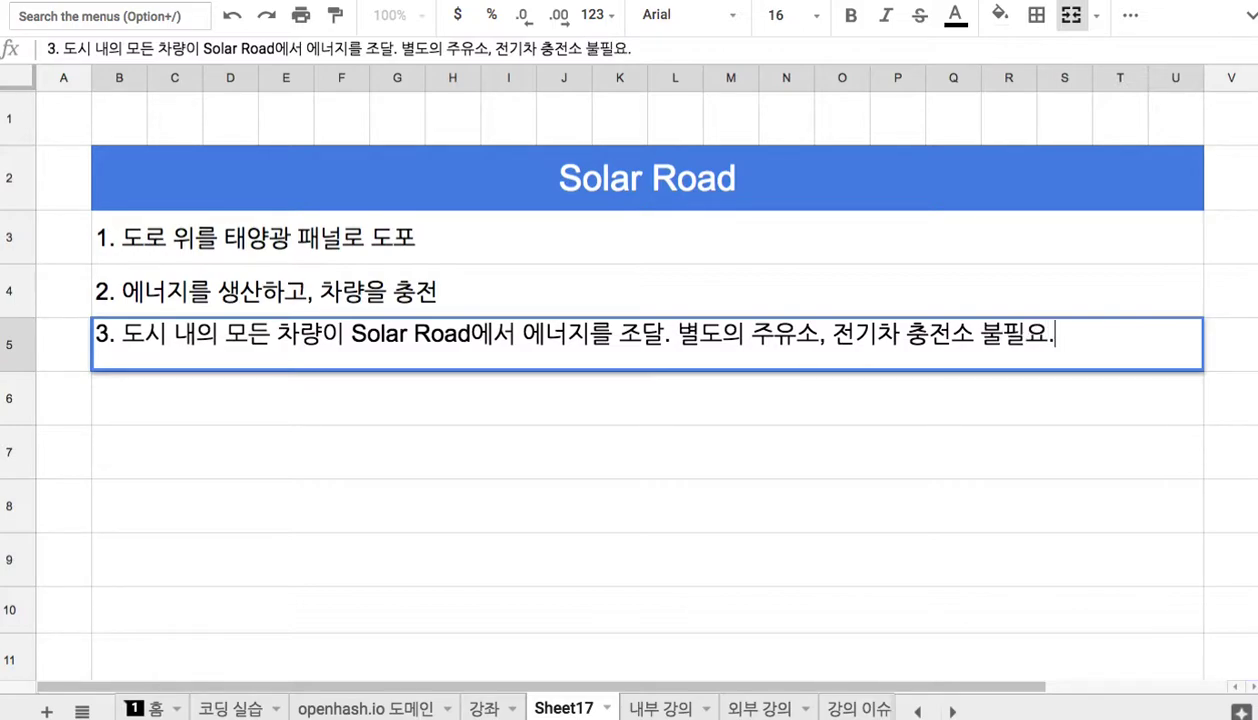
key("Return")
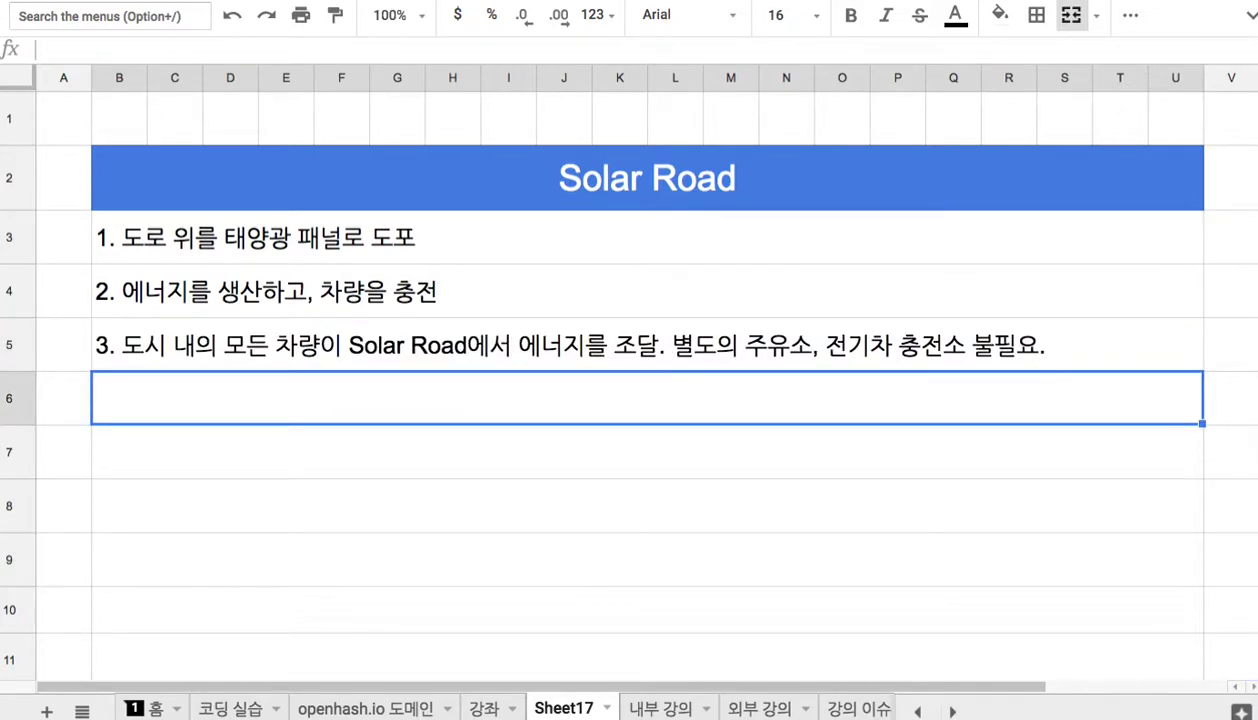
- Insert "제주 AI 교육 도시의 모든" before "도로" in the row 3 item and highlight "모든 도"
left_click(533, 204)
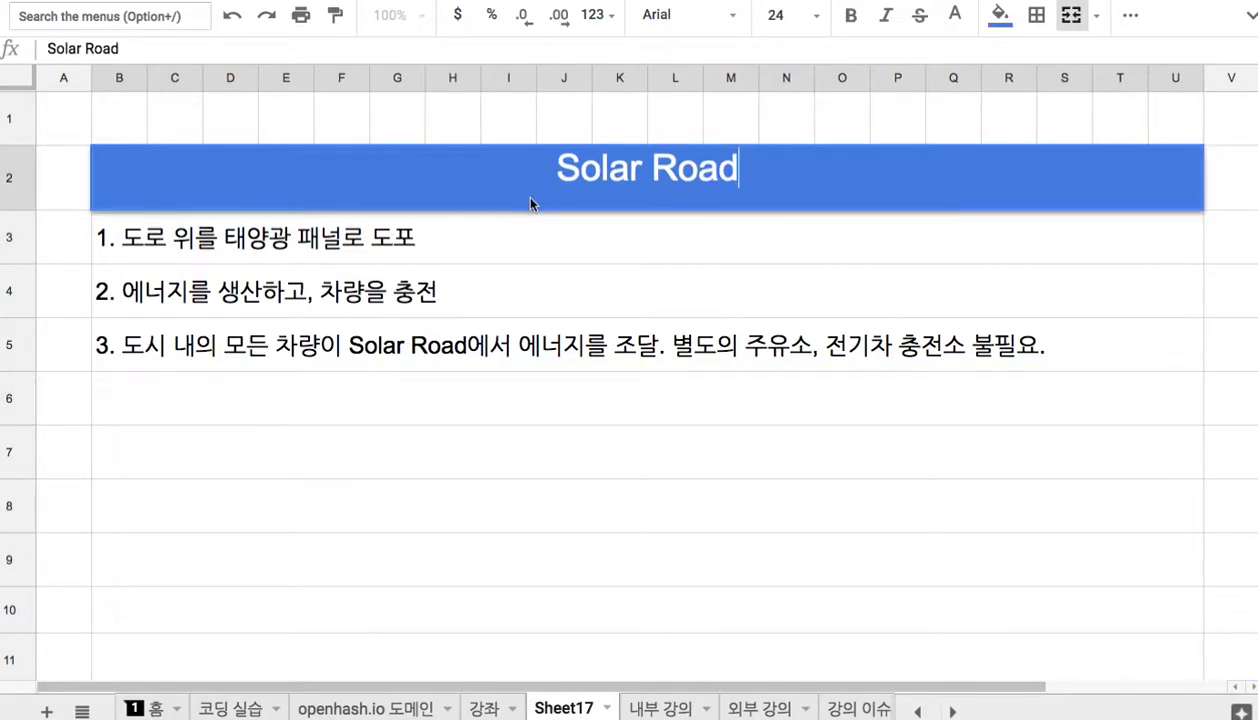
double_click(136, 234)
left_click(124, 227)
type("제주 AI 교")
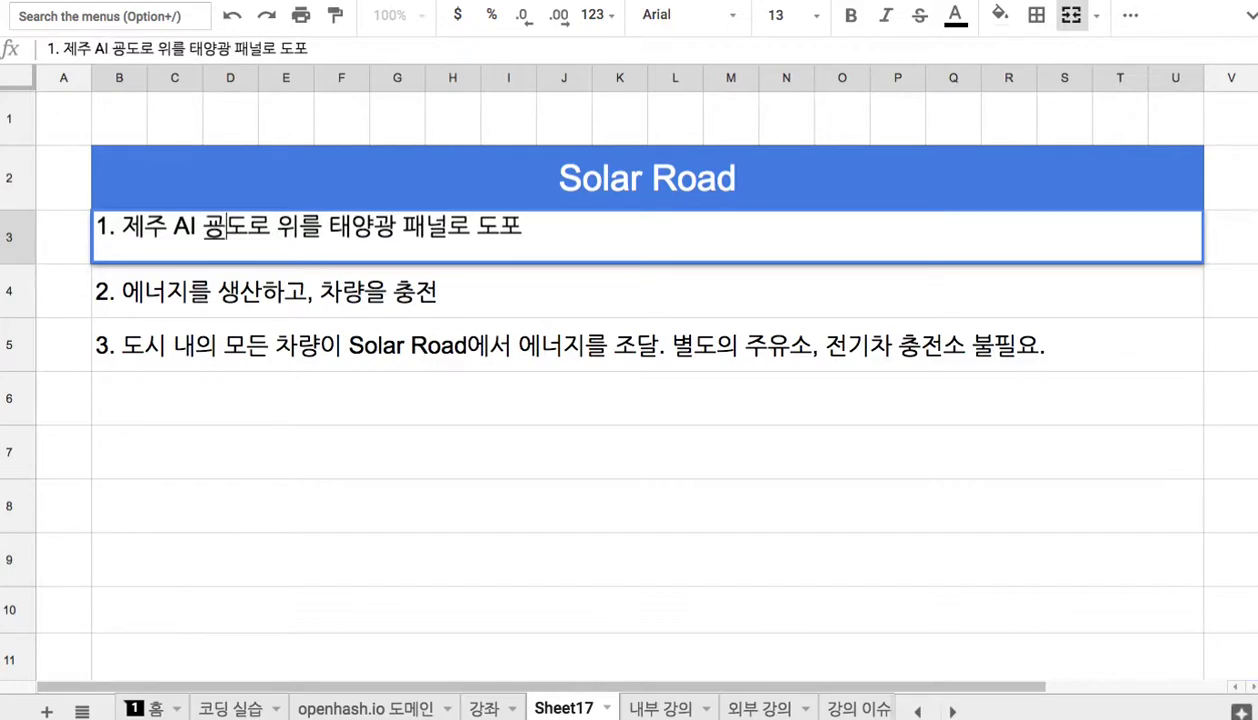
type("우")
key("BackSpace")
type("육 도시")
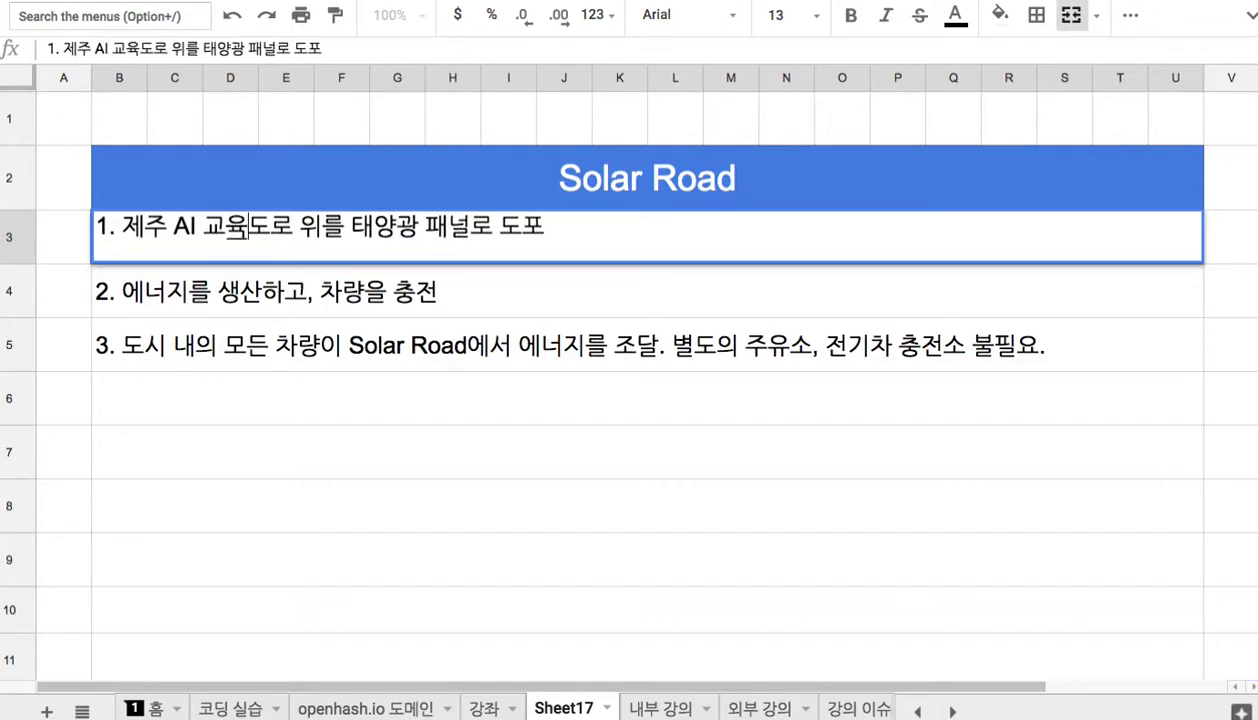
type("의 모든")
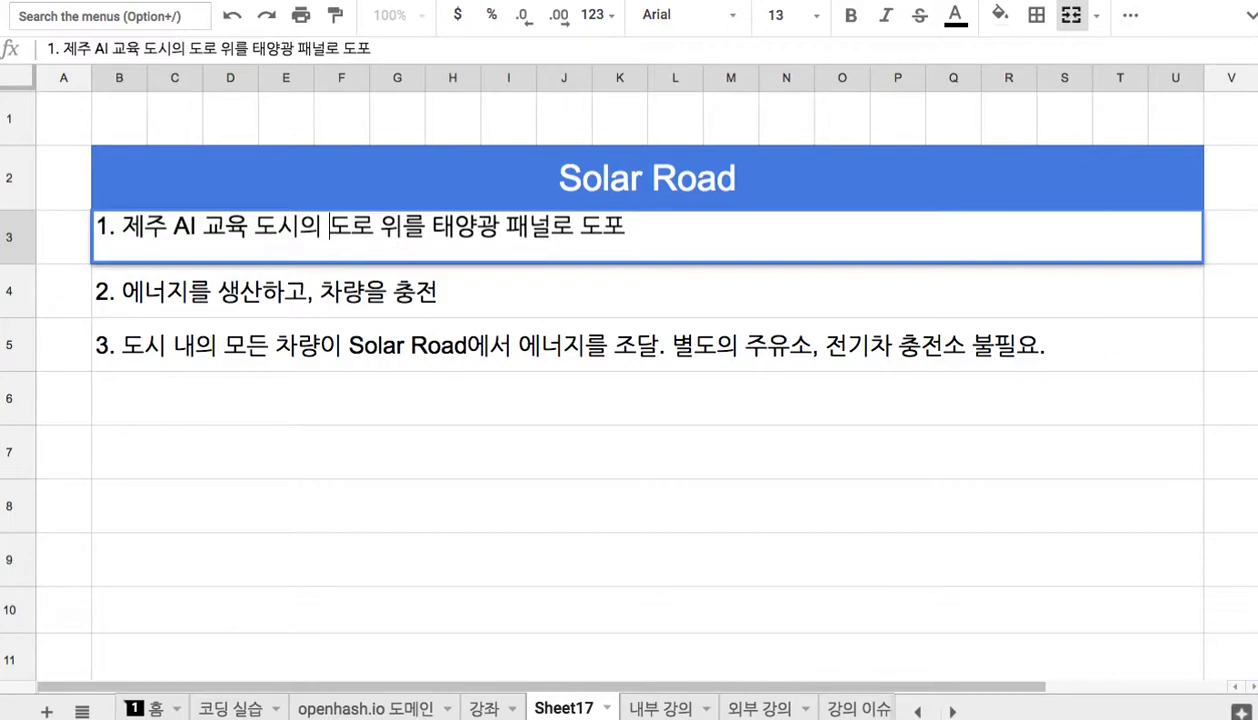
key("Left")
key("Left")
key("Left")
key("shift+Right")
key("shift+Right")
key("shift+Right")
key("shift+Right")
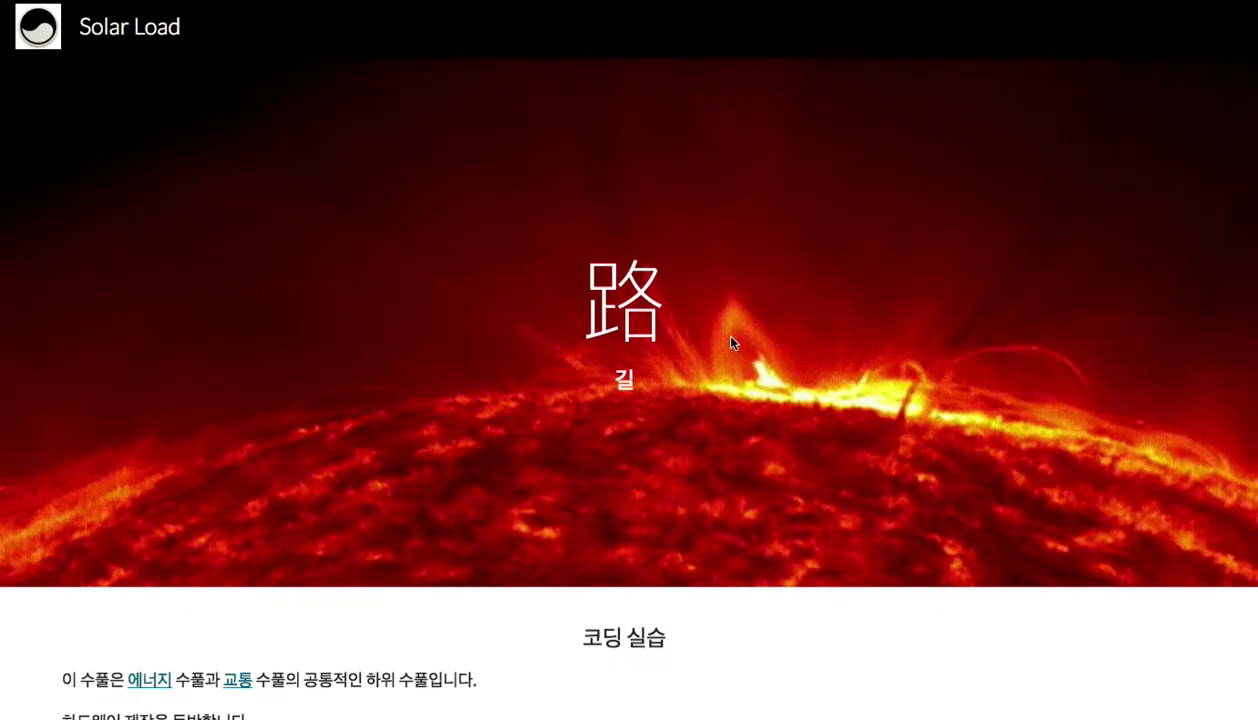
- Review the 태양광 도로 introduction on the Solar Load page and return to the empty row 6 cell on Sheet17
scroll(733, 342, "down", 10)
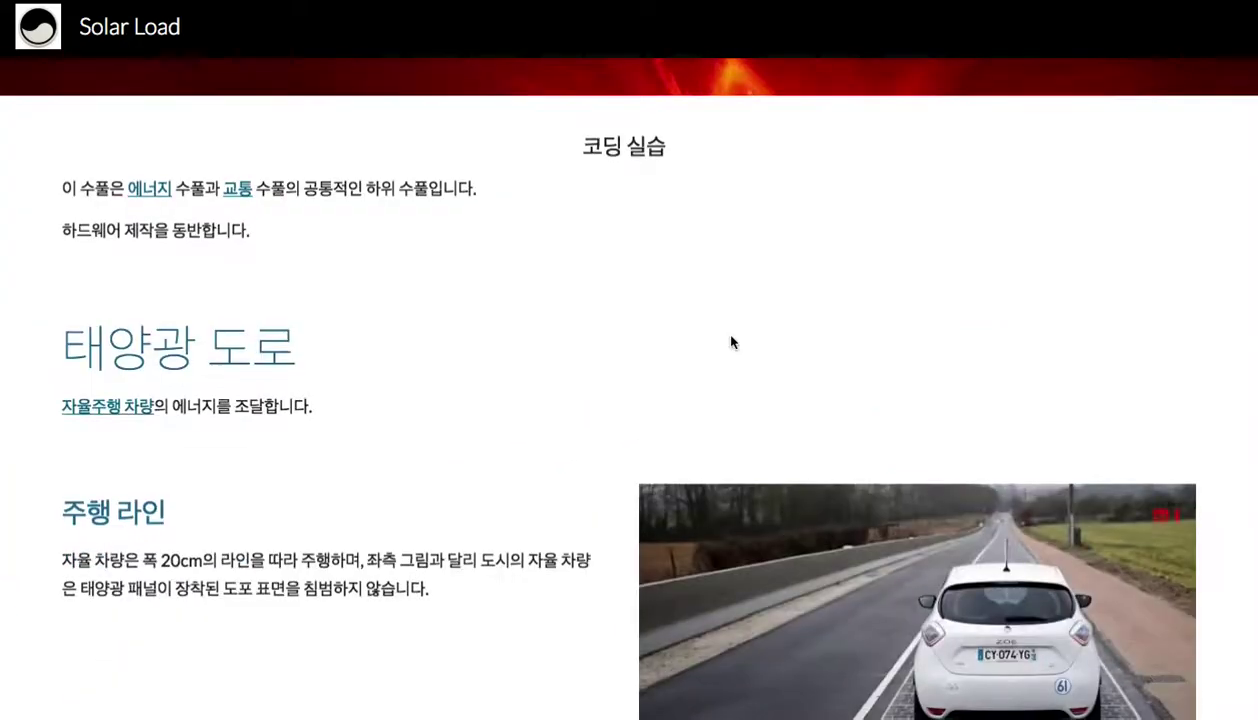
scroll(730, 342, "up", 3)
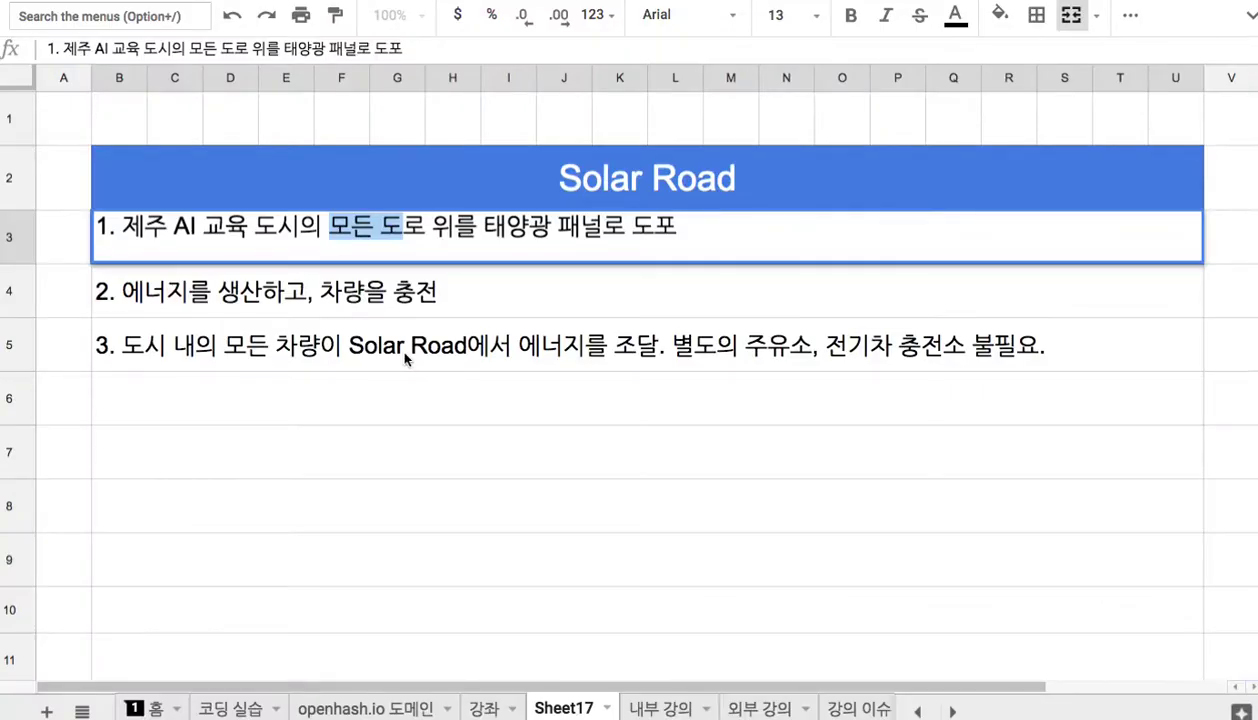
left_click(345, 405)
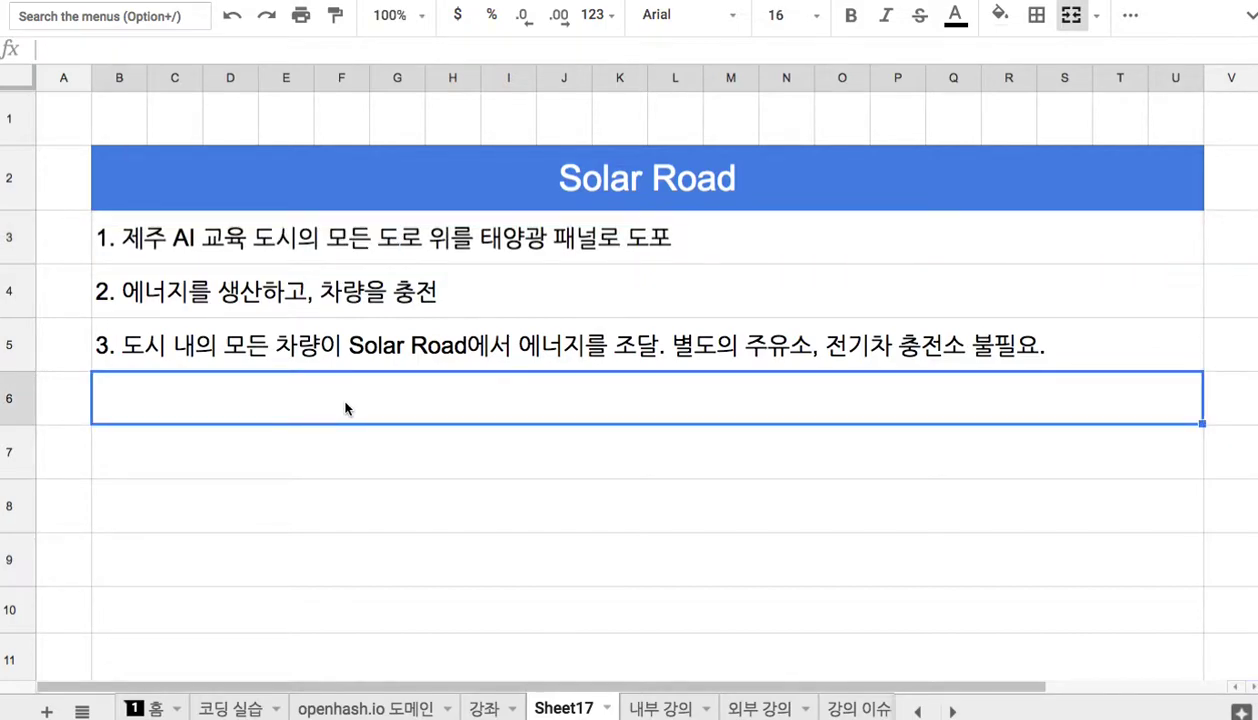
- Enter "4. 태양광 패널이 설치되는 도로는 굳이 지반안정화 공사를 할 필요가 없다." in row 6
type("4. ")
type("태양광 패널")
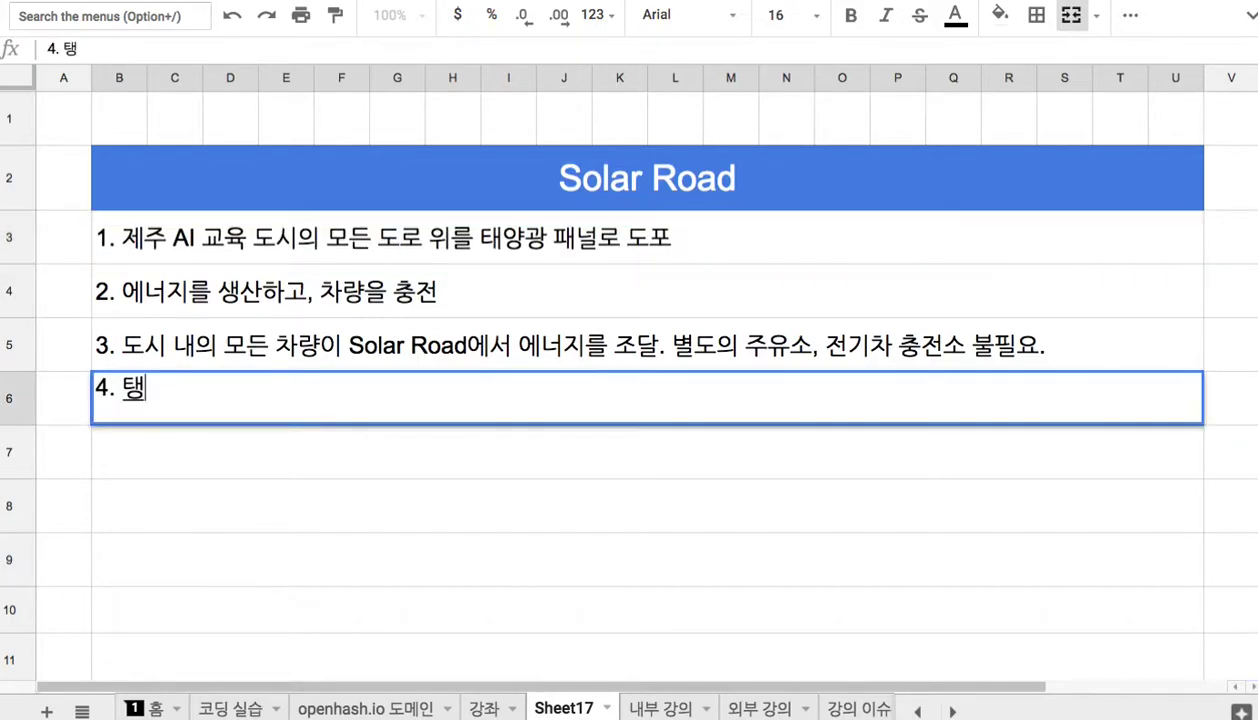
type("이")
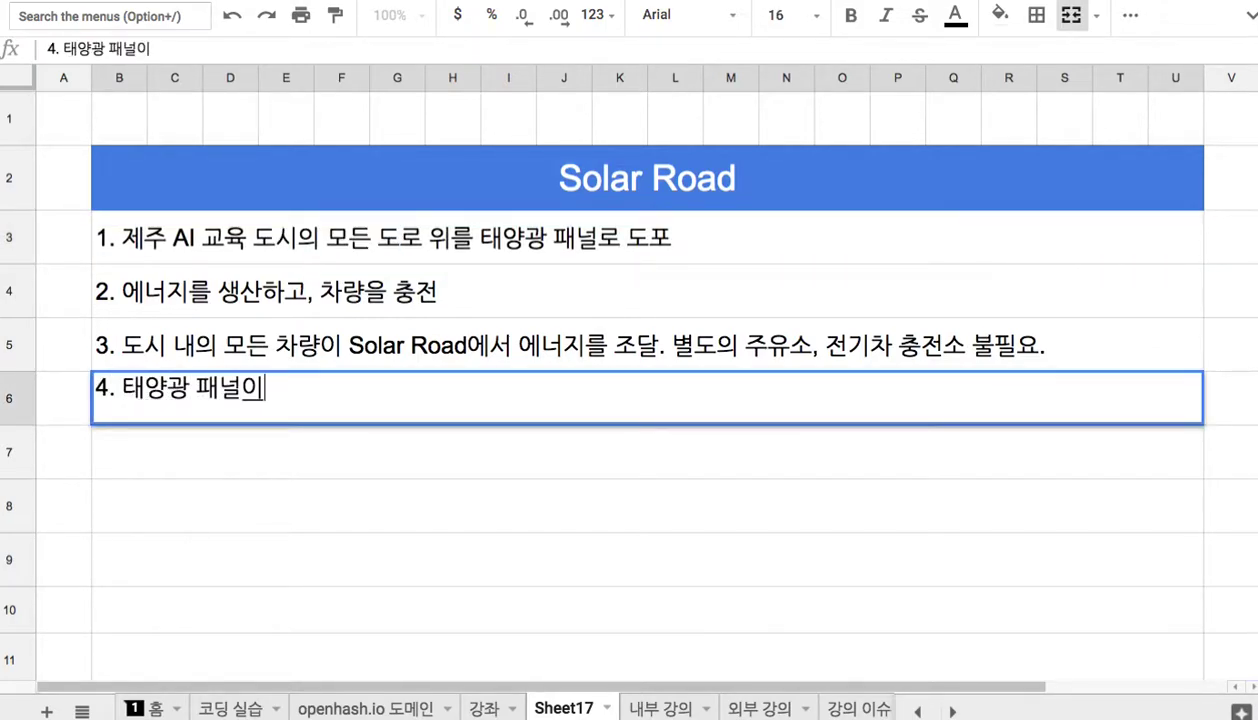
type(" 설치되는 ㄷ도로는 굳이 ")
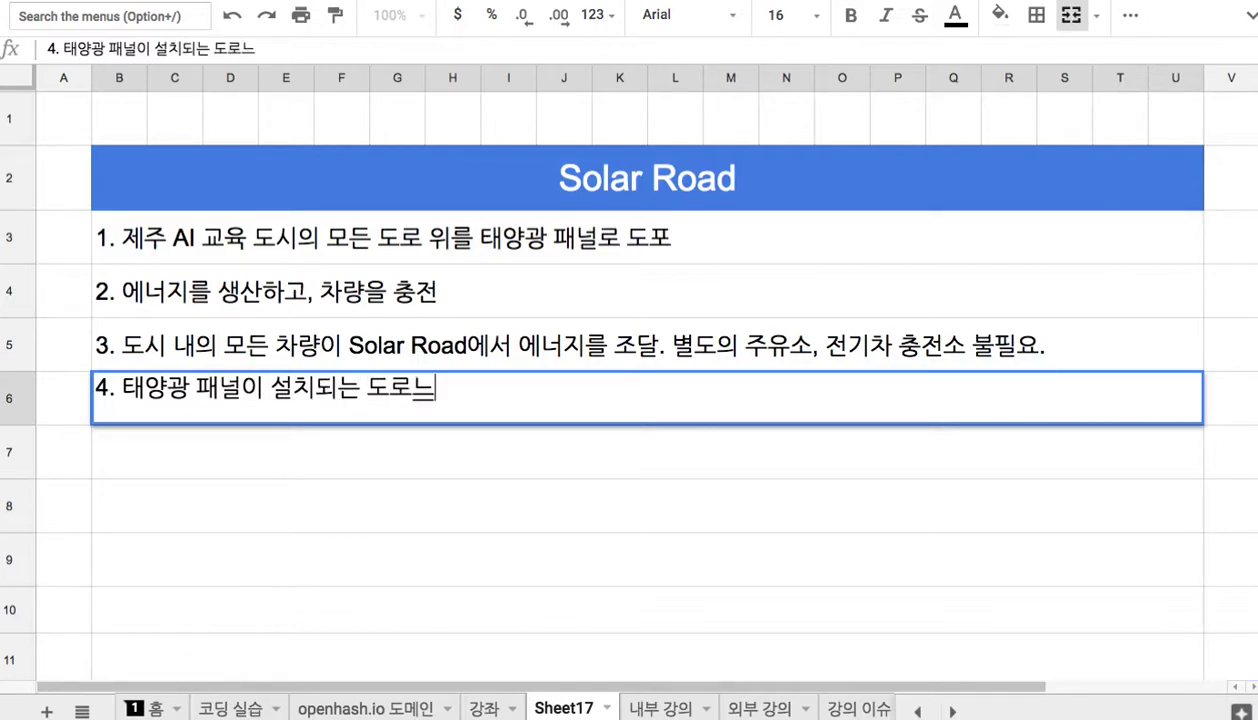
type("지반안정")
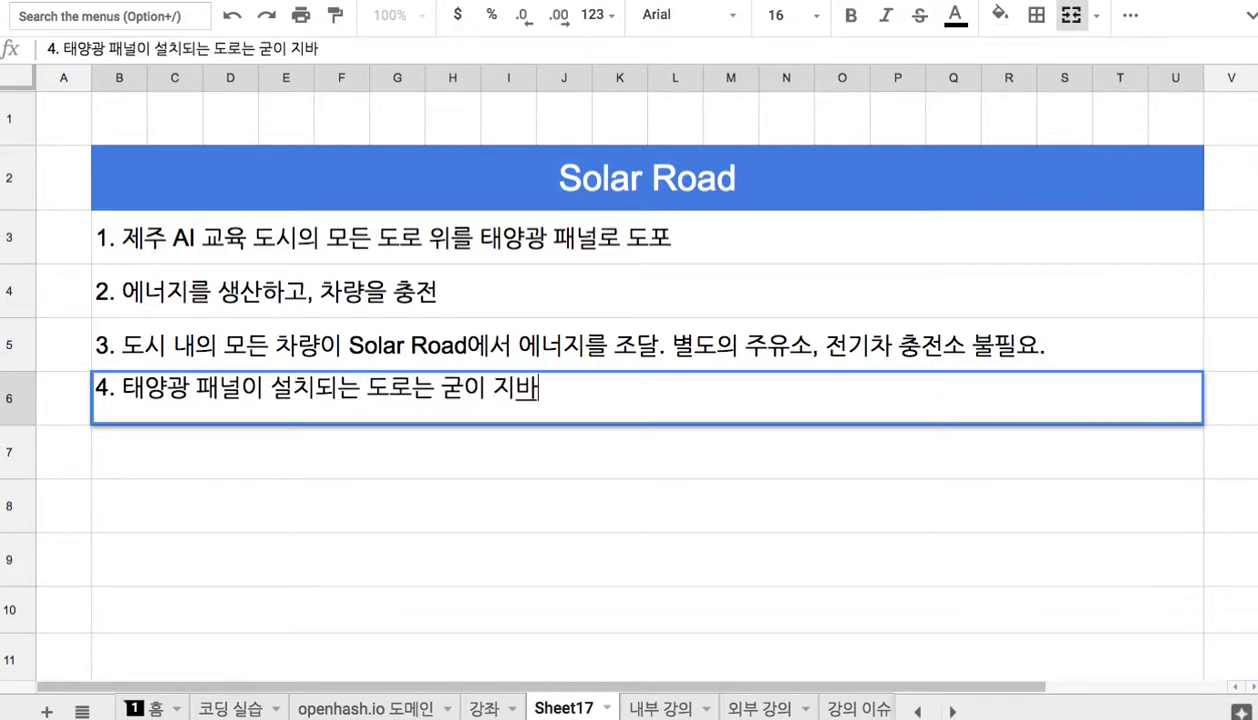
type("화")
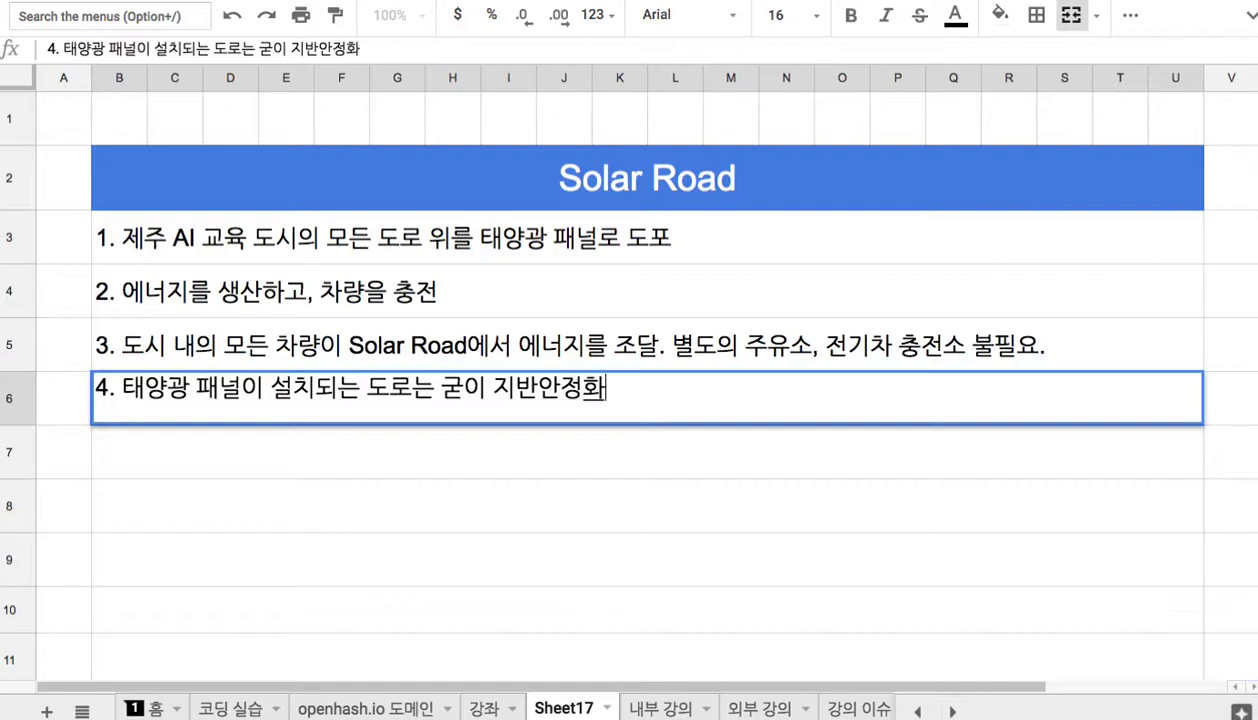
type(" 공사를 할 필요가 ㅇㅂ")
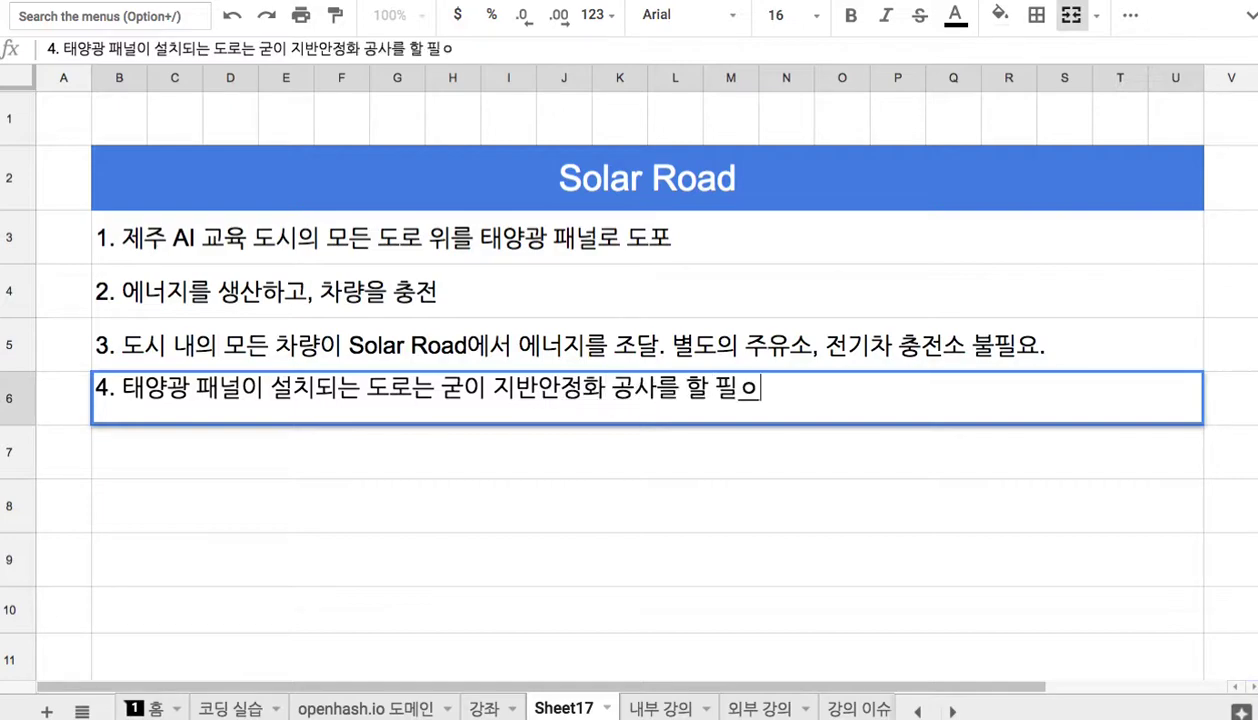
type("없다.")
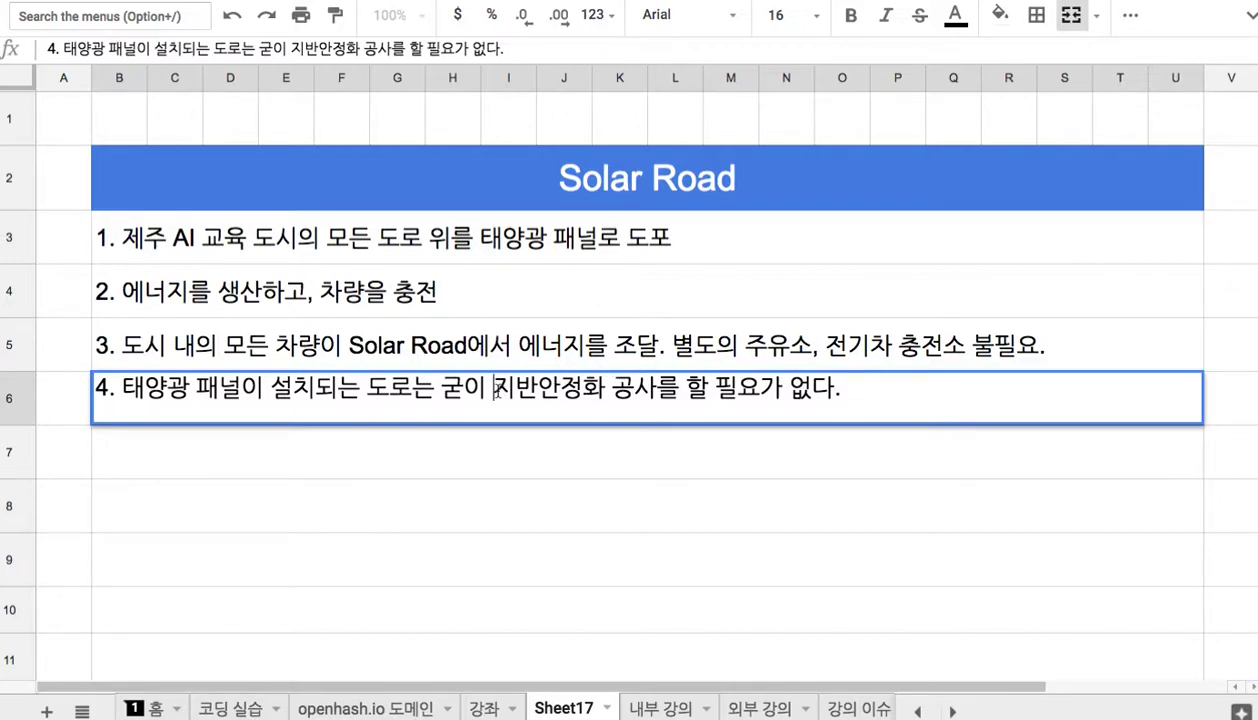
- Bold "지반안정화 공사" in the row 6 item and insert a space between "지반" and "안정화"
left_click_drag(493, 388, 657, 388)
left_click(848, 14)
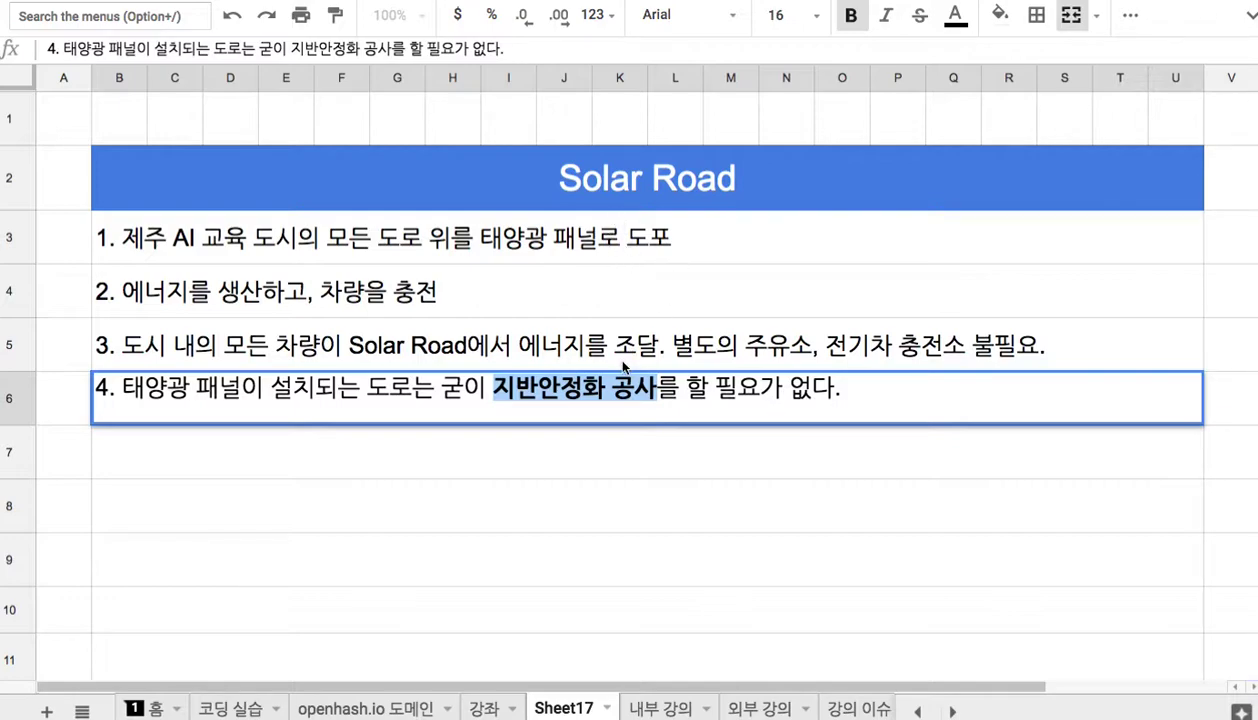
left_click(555, 385)
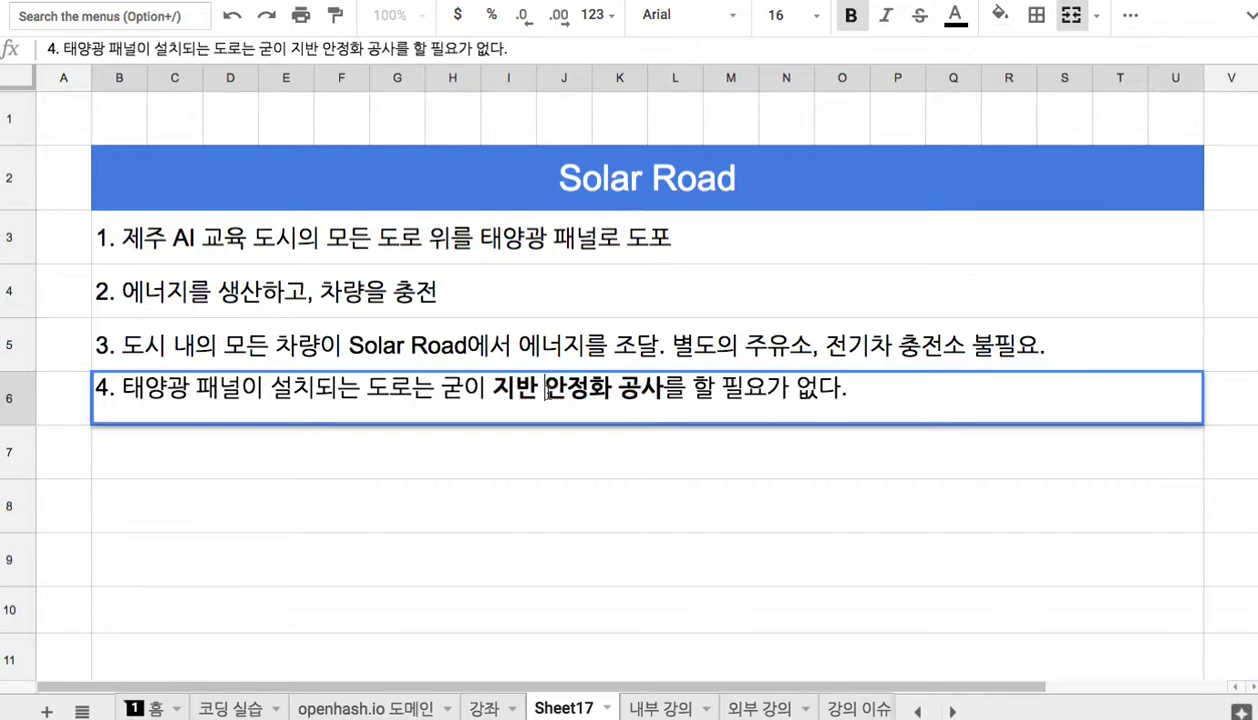
left_click_drag(500, 393, 660, 388)
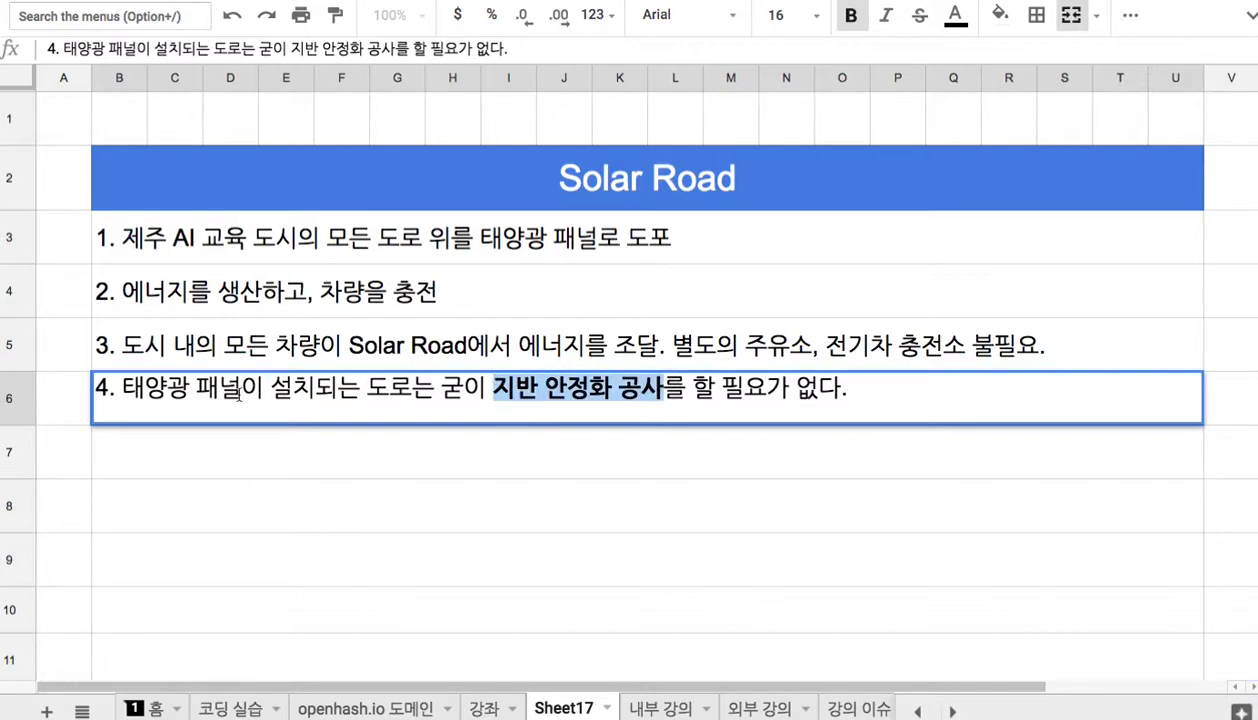
- Enter "5. 차량이 지나갈 폭 20cm의 라인만 안정화 공사" in row 7
left_click(174, 464)
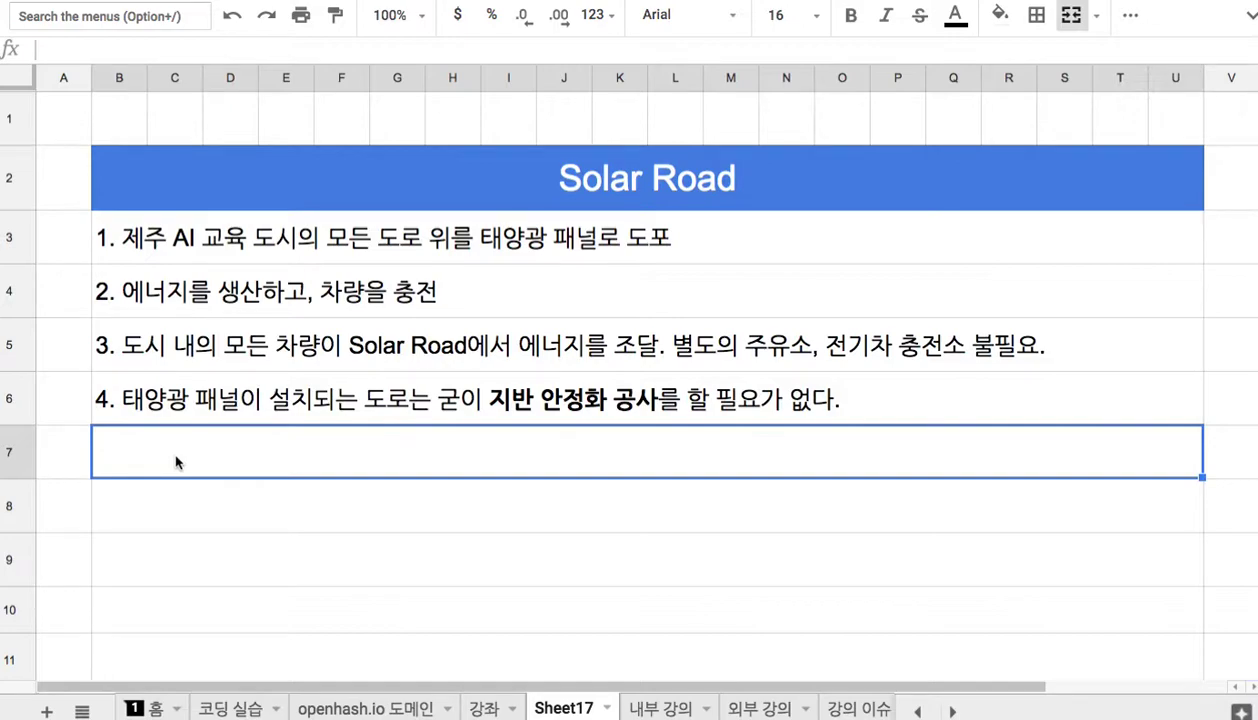
type("5. 차량이 ")
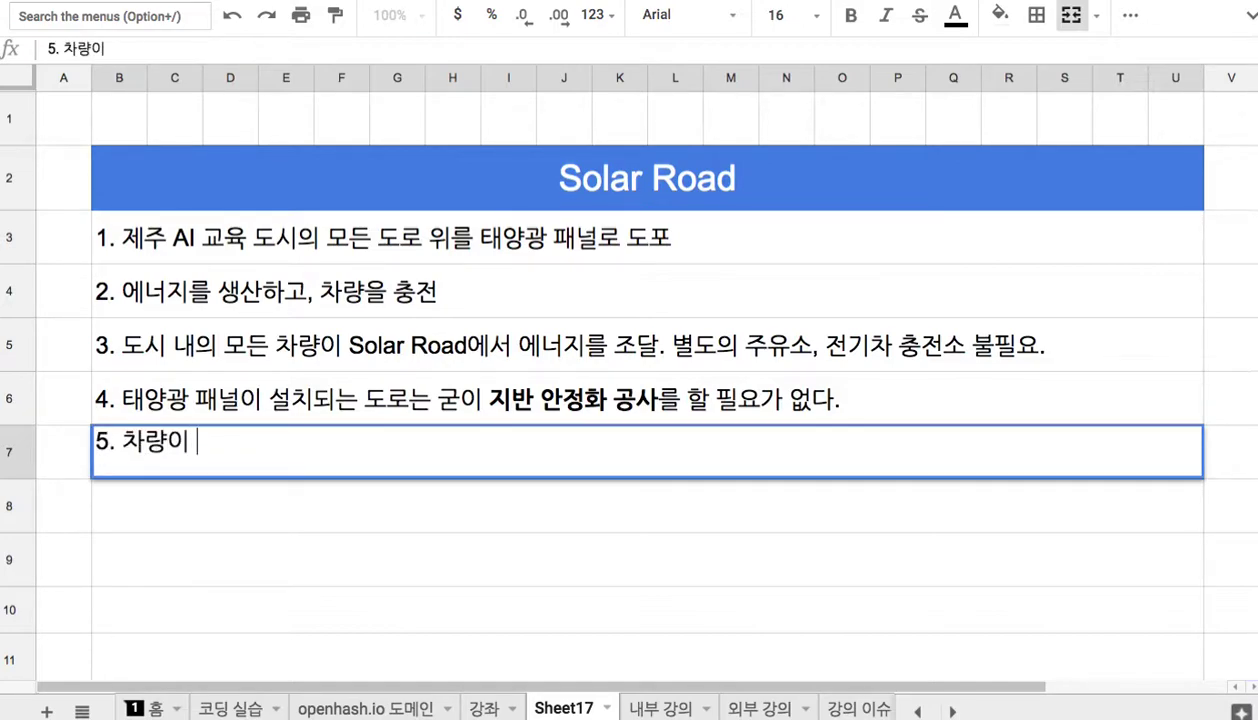
type("지나갈 폭 20cm의 라인만 안정화 공사")
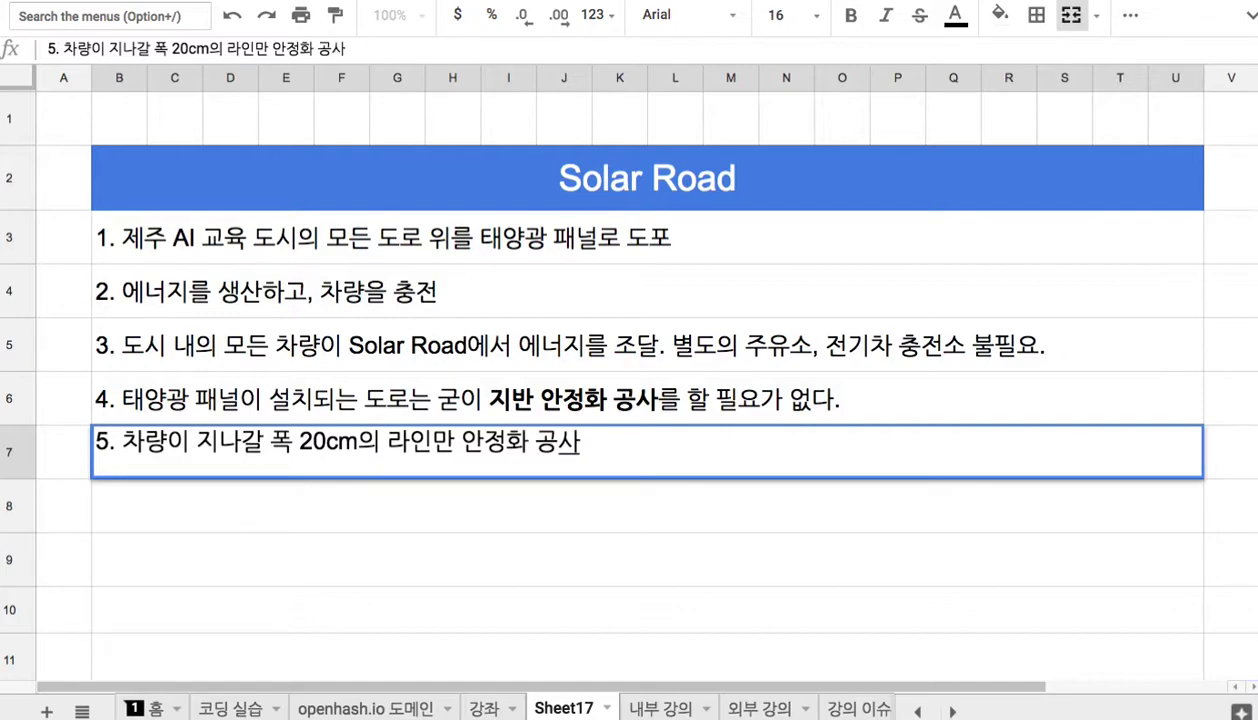
- Replace the ending "안정화 공사" of the row 7 item with "콘크리트" and commit the cell
key("BackSpace")
key("BackSpace")
key("BackSpace")
key("BackSpace")
key("BackSpace")
key("BackSpace")
key("BackSpace")
type("코ㄴ크리트")
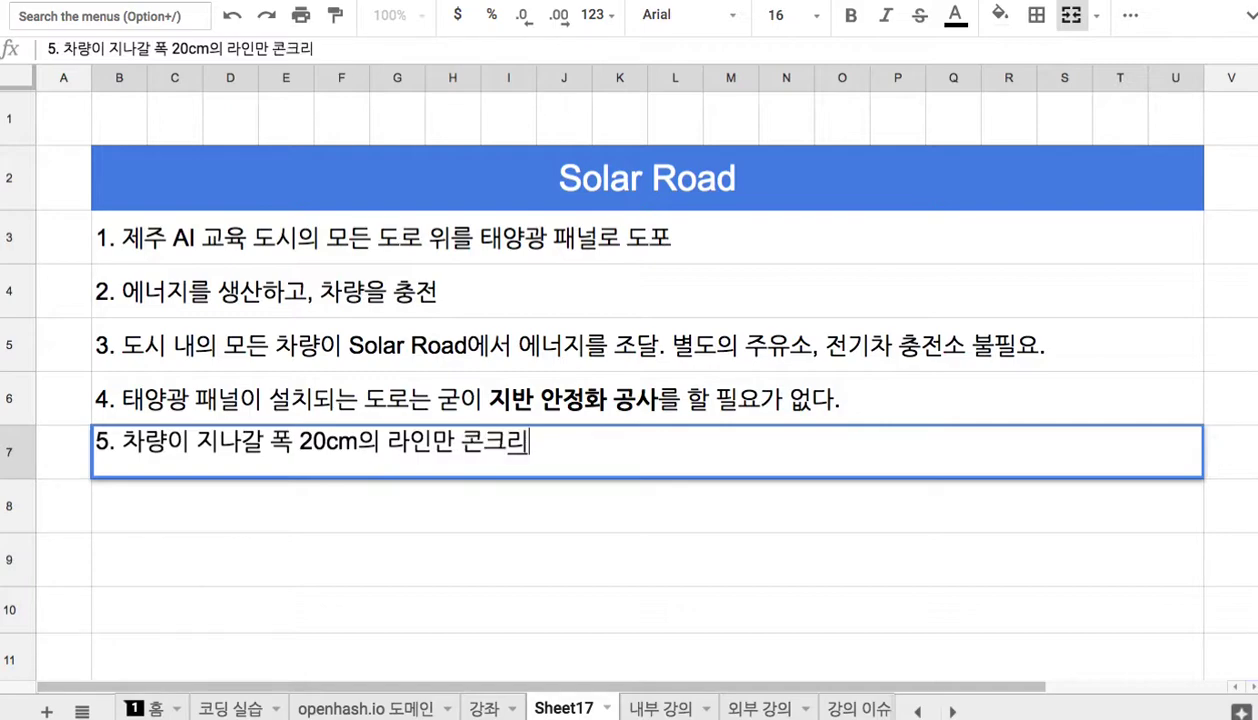
type(" 랑")
key("BackSpace")
key("BackSpace")
key("BackSpace")
left_click_drag(196, 441, 307, 447)
left_click(236, 503)
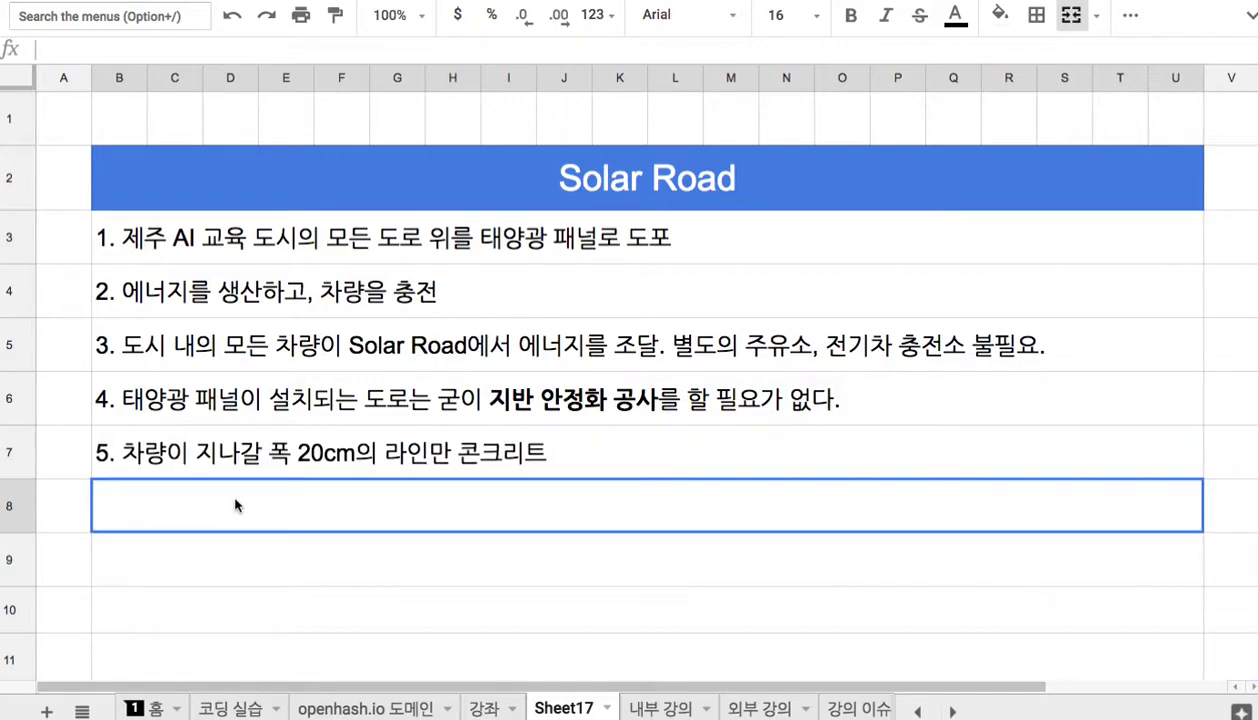
- Insert "자율" before "차량이" in the row 7 item and highlight "폭 20cm" in it
double_click(163, 456)
left_click(123, 441)
type("자율")
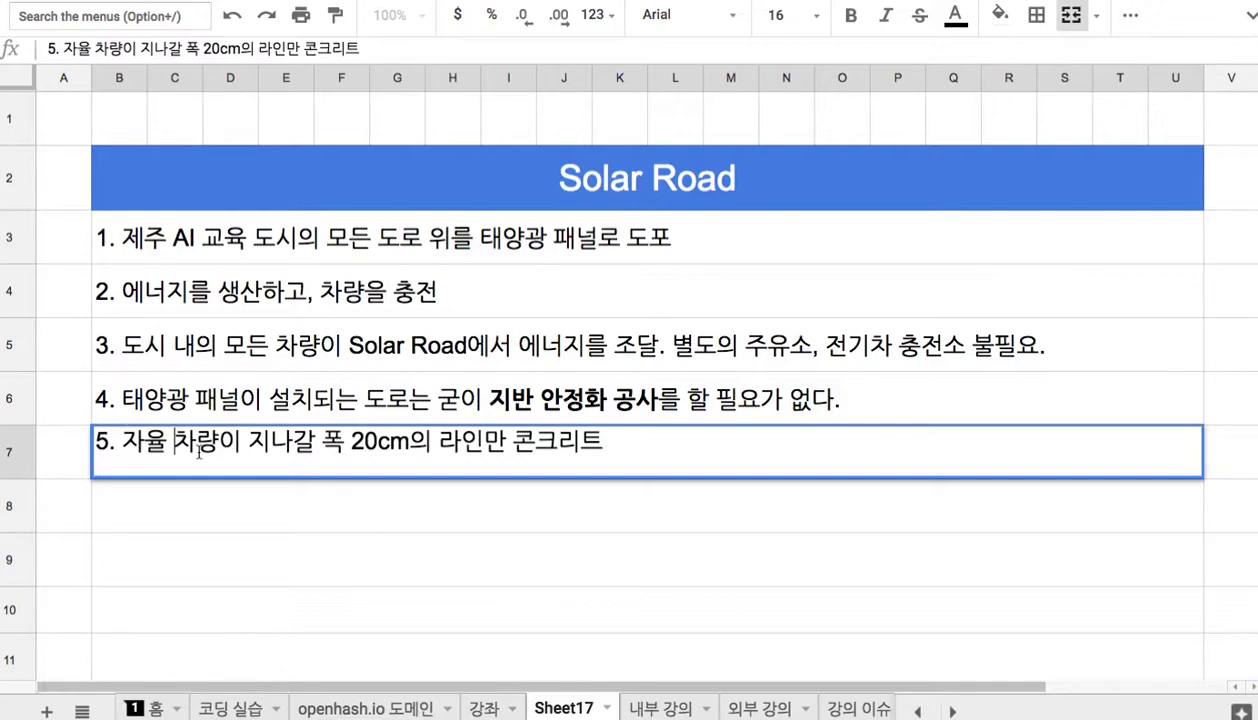
left_click_drag(322, 441, 429, 441)
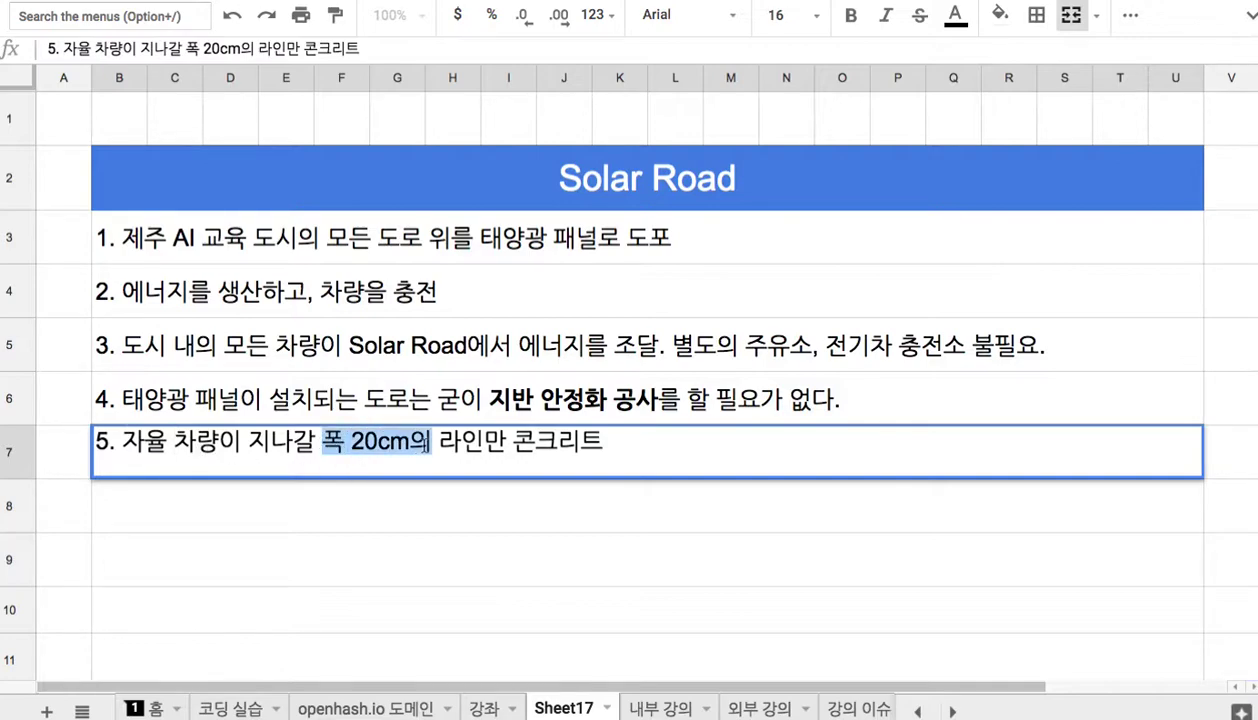
left_click_drag(145, 441, 218, 441)
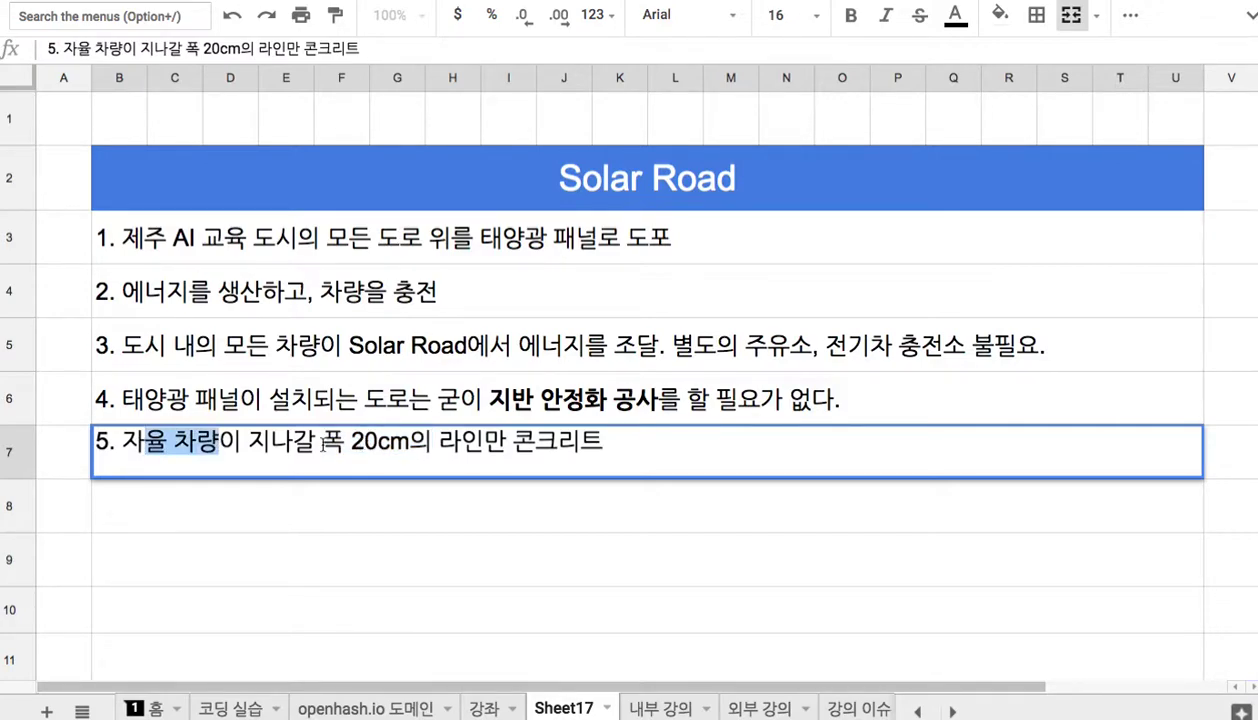
left_click_drag(321, 441, 405, 441)
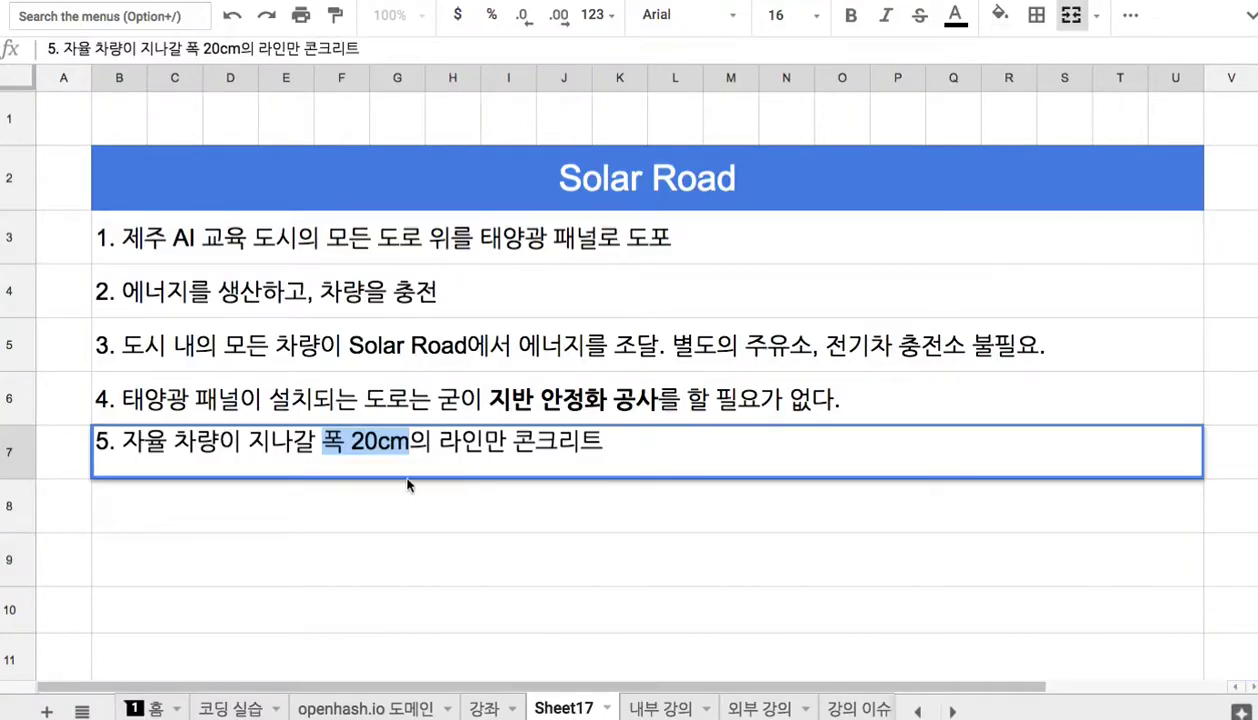
- Start the row 8 item with "6. Solar Road", discarding the draft wording "도로 공사"
left_click(425, 506)
type("6")
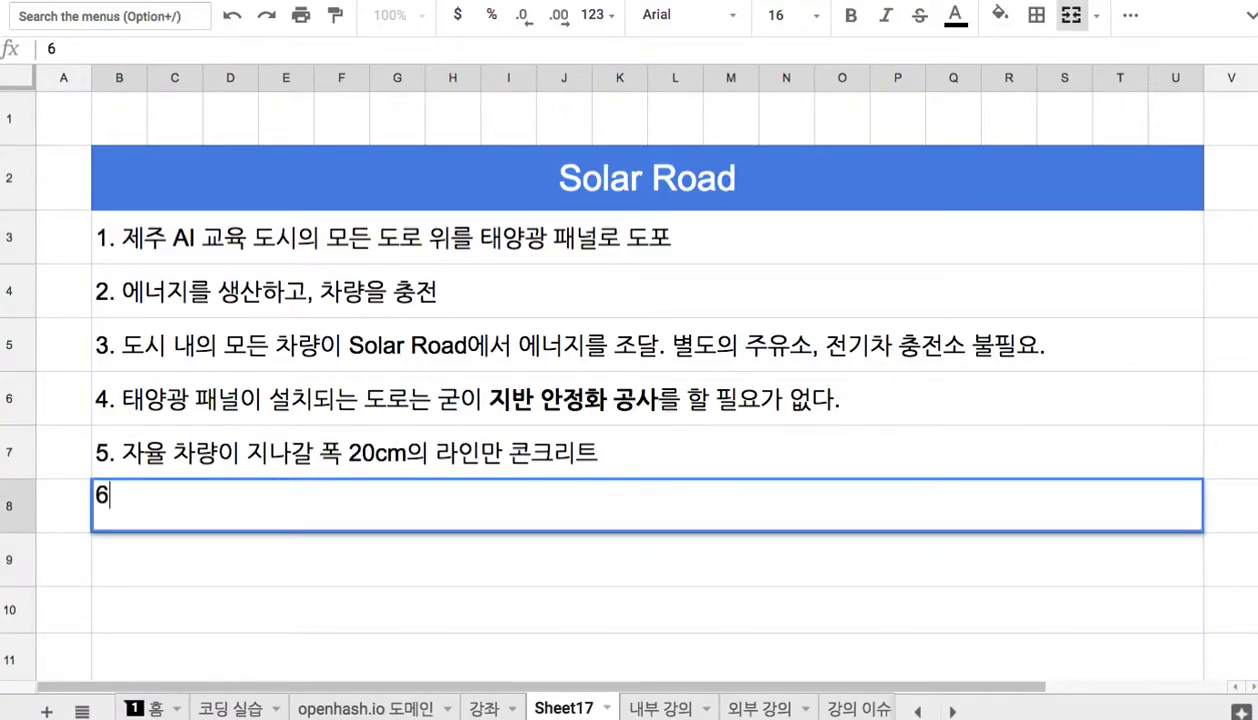
type(". 도로 공사")
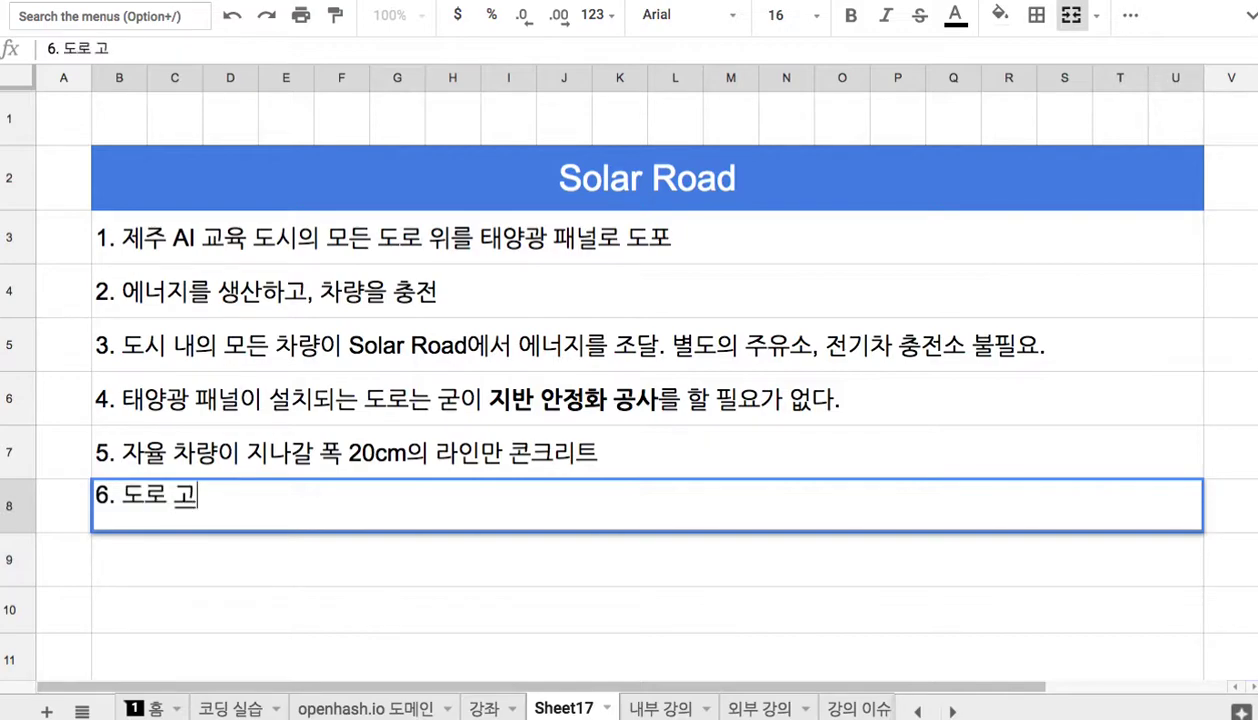
key("BackSpace")
key("BackSpace")
key("BackSpace")
key("BackSpace")
key("BackSpace")
key("BackSpace")
type("Sol")
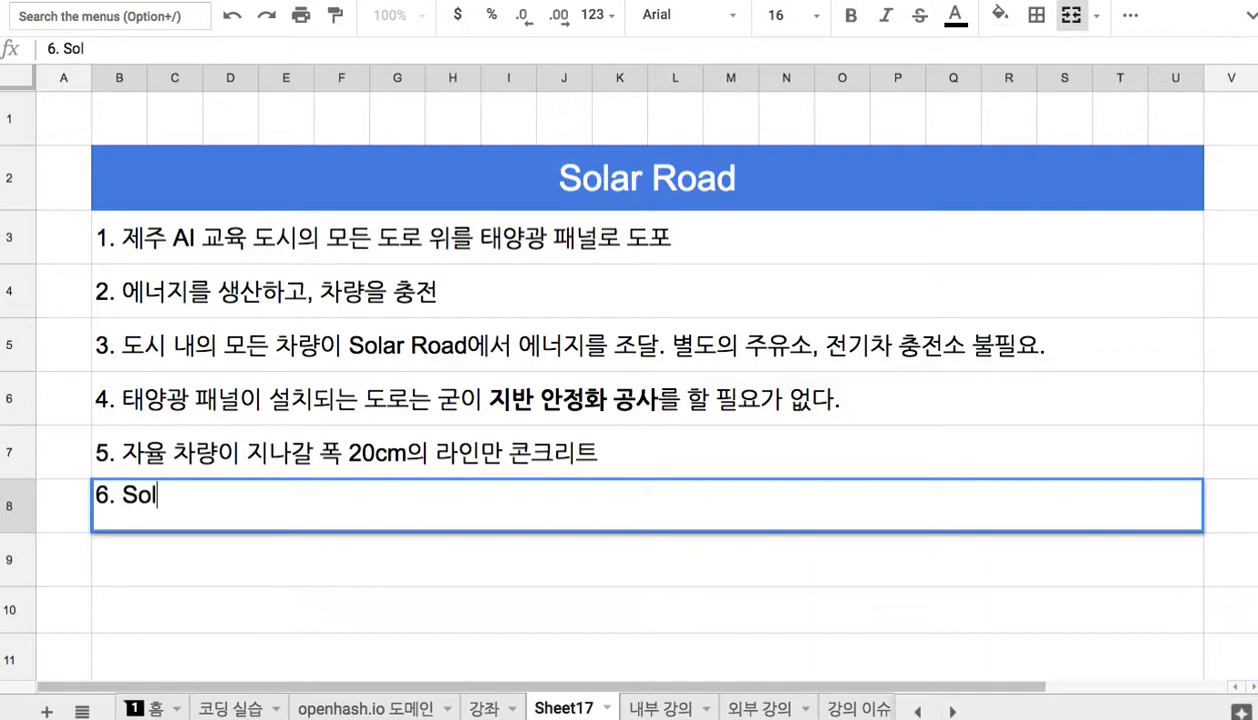
type("ar Road")
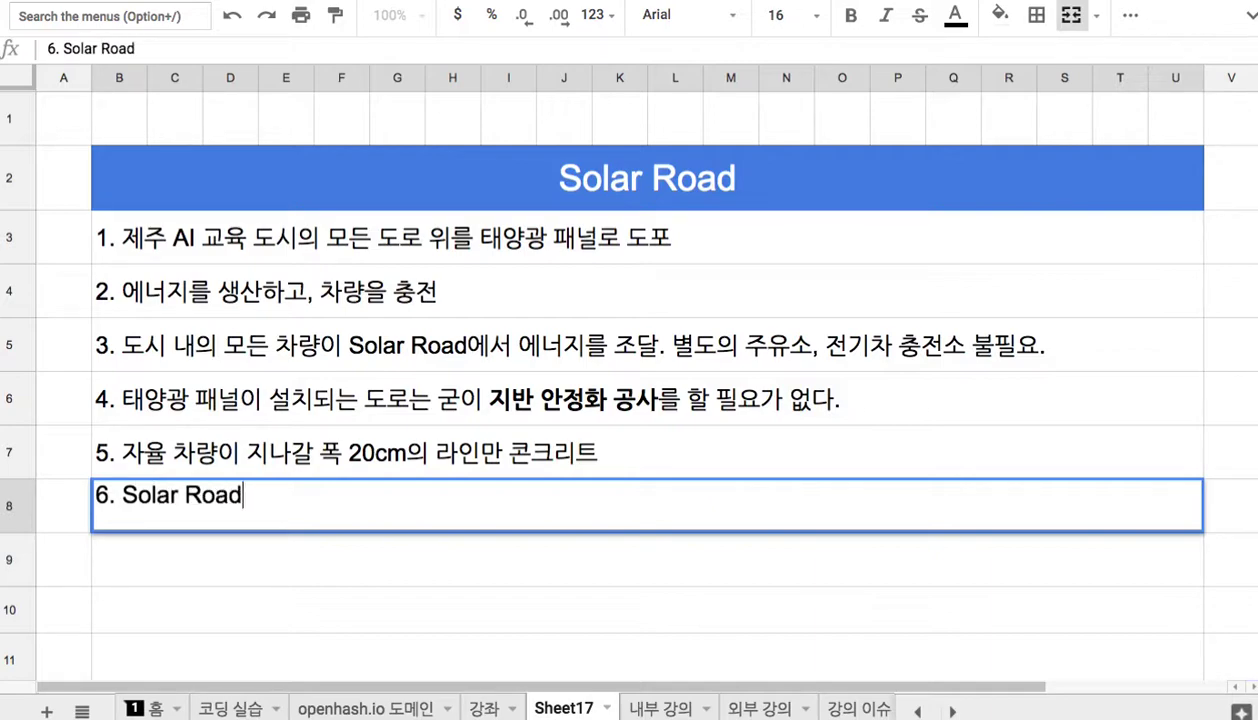
- Complete the row 8 item after "Solar Road" with "의 공사비가 기존 도로 공사비와 비슷한 수준"
type("의 공사비가 기존 ㄷ")
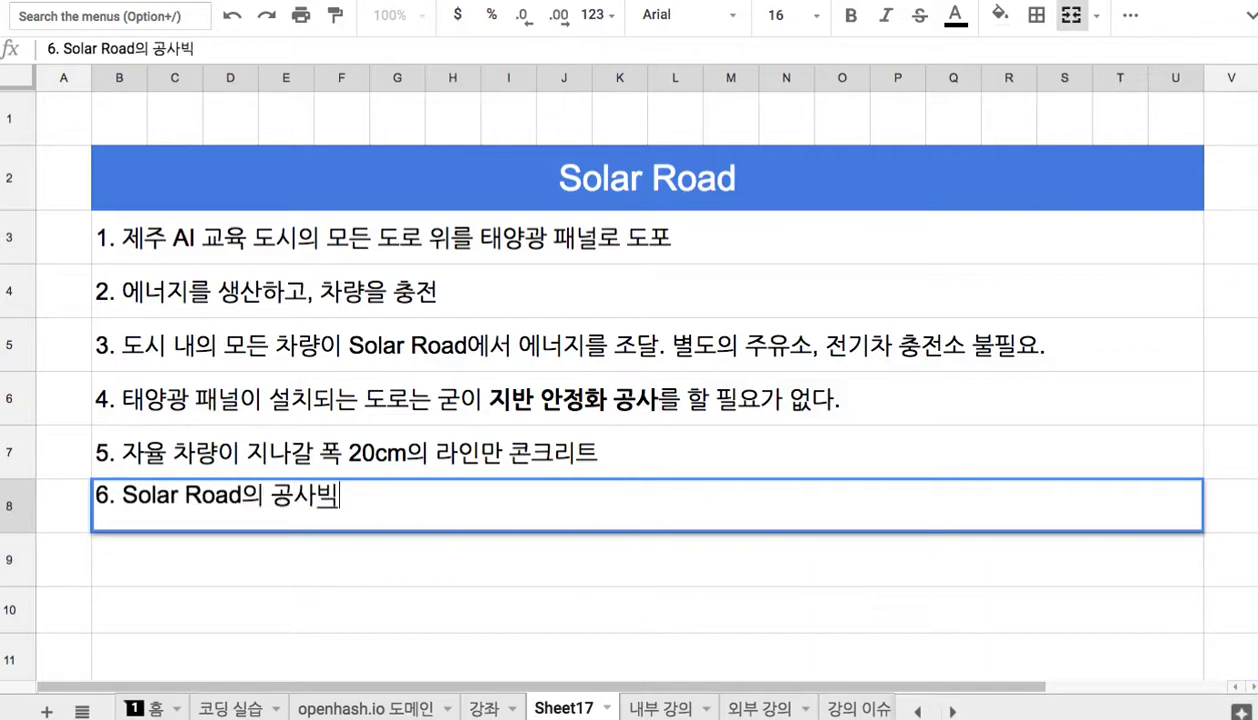
type("ㅗ로 공사비")
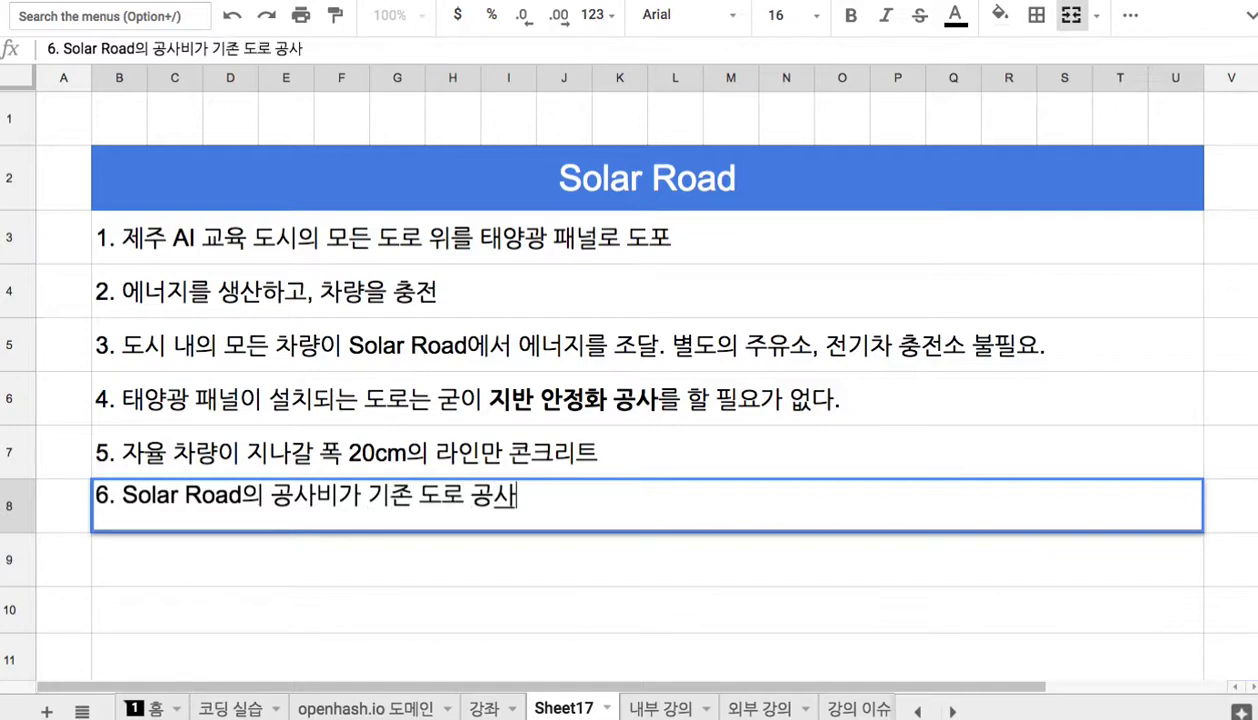
type("와")
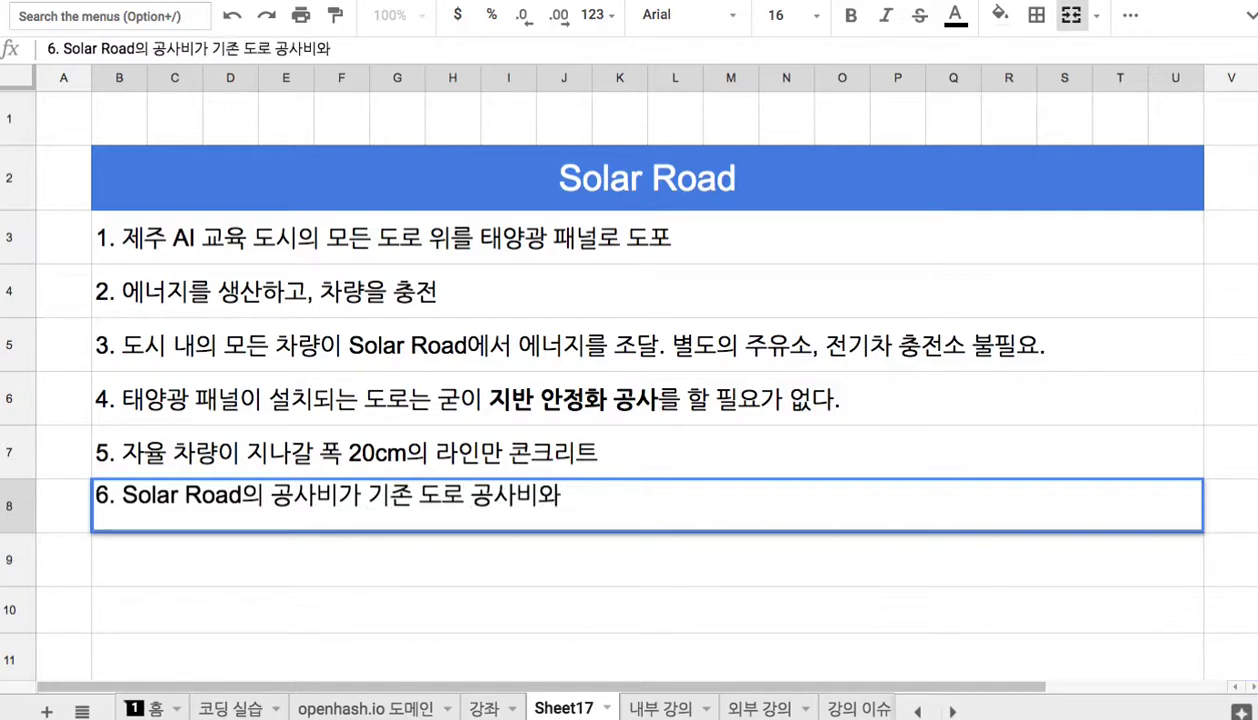
type(" 비슷한 수준")
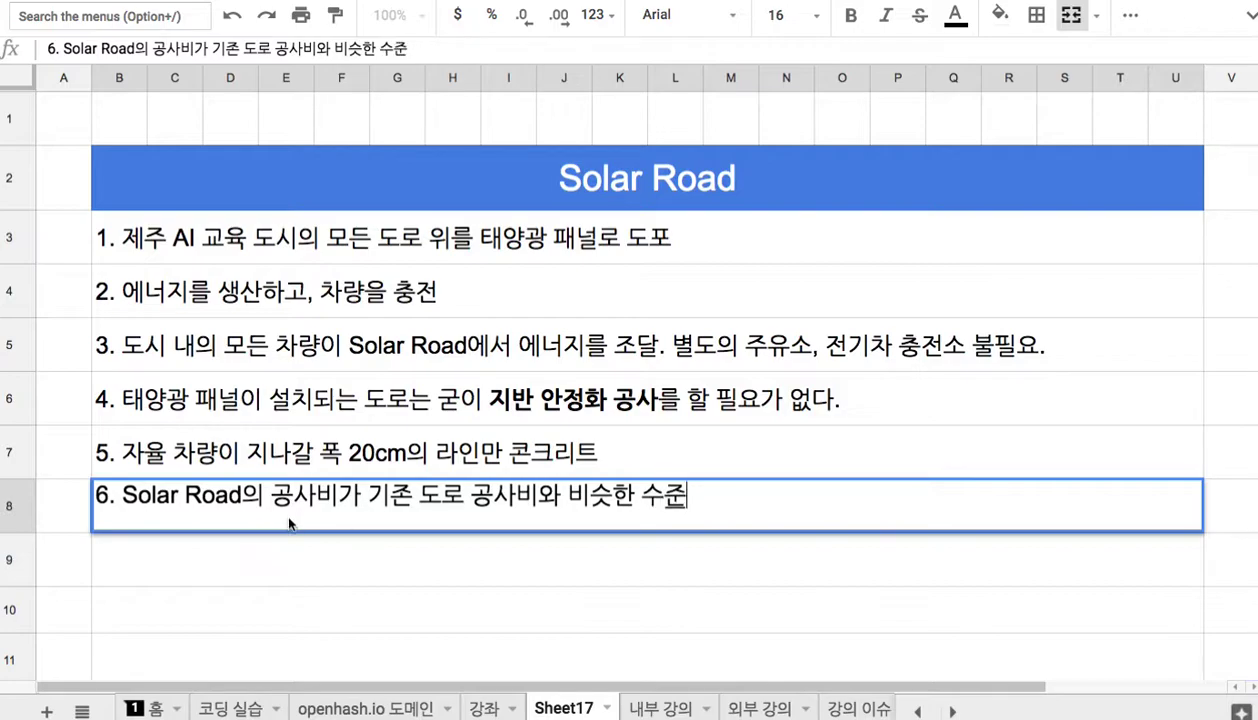
- Highlight "Solar Road" in row 8, the concrete line wording in row 7 and "지반 안정화 공사" in row 6
left_click_drag(241, 495, 121, 495)
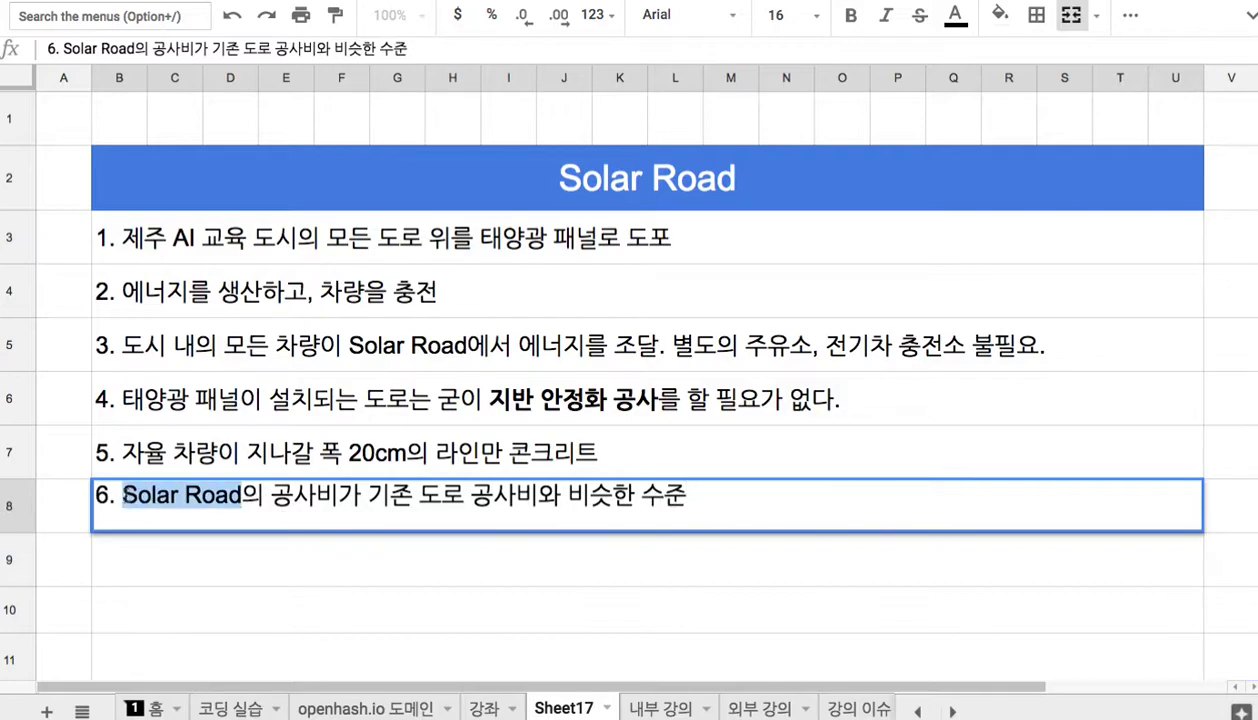
double_click(176, 457)
left_click_drag(122, 440, 540, 440)
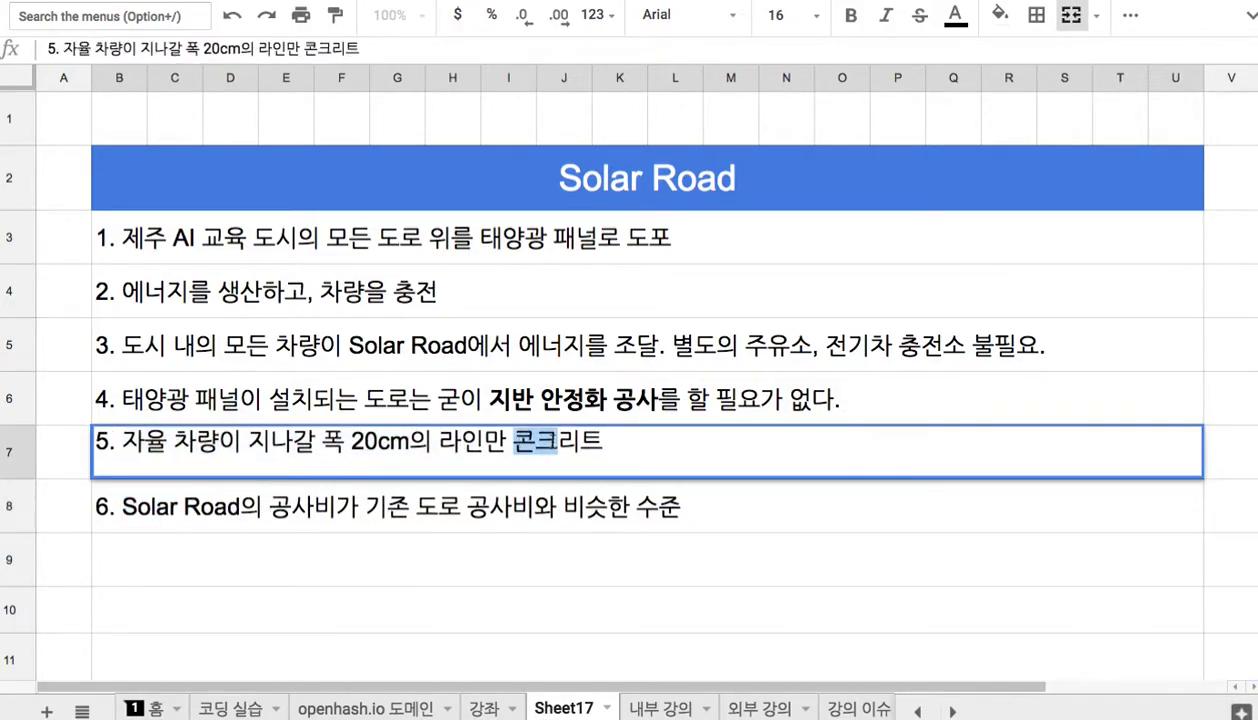
double_click(488, 392)
left_click_drag(462, 390, 659, 388)
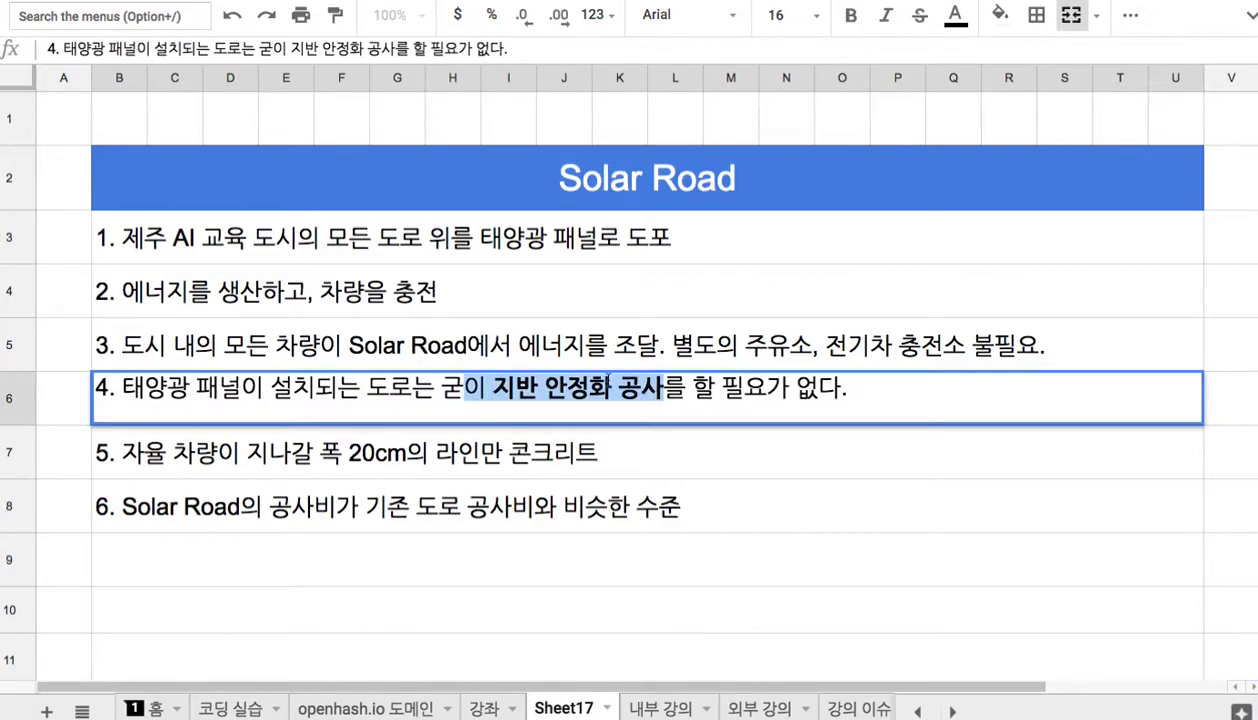
- Switch to the Solar Load page and review its 주행 라인 and 물길 sections
left_click(590, 198)
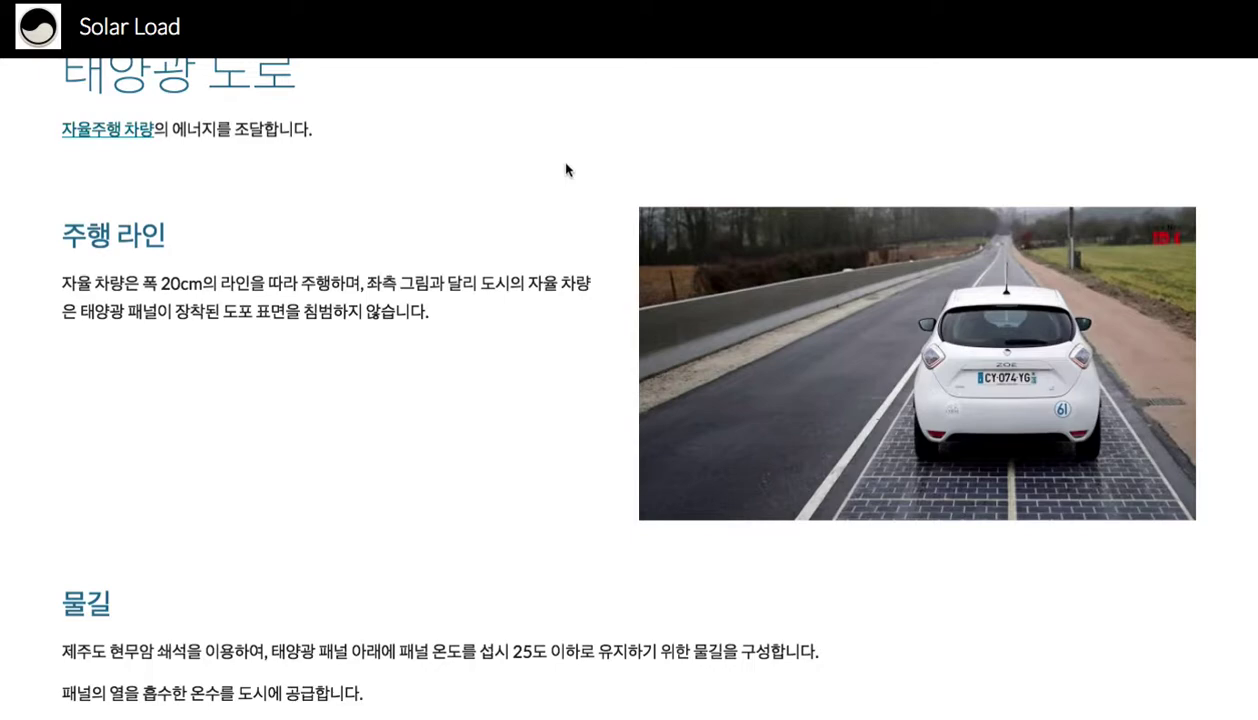
scroll(562, 165, "down", 1)
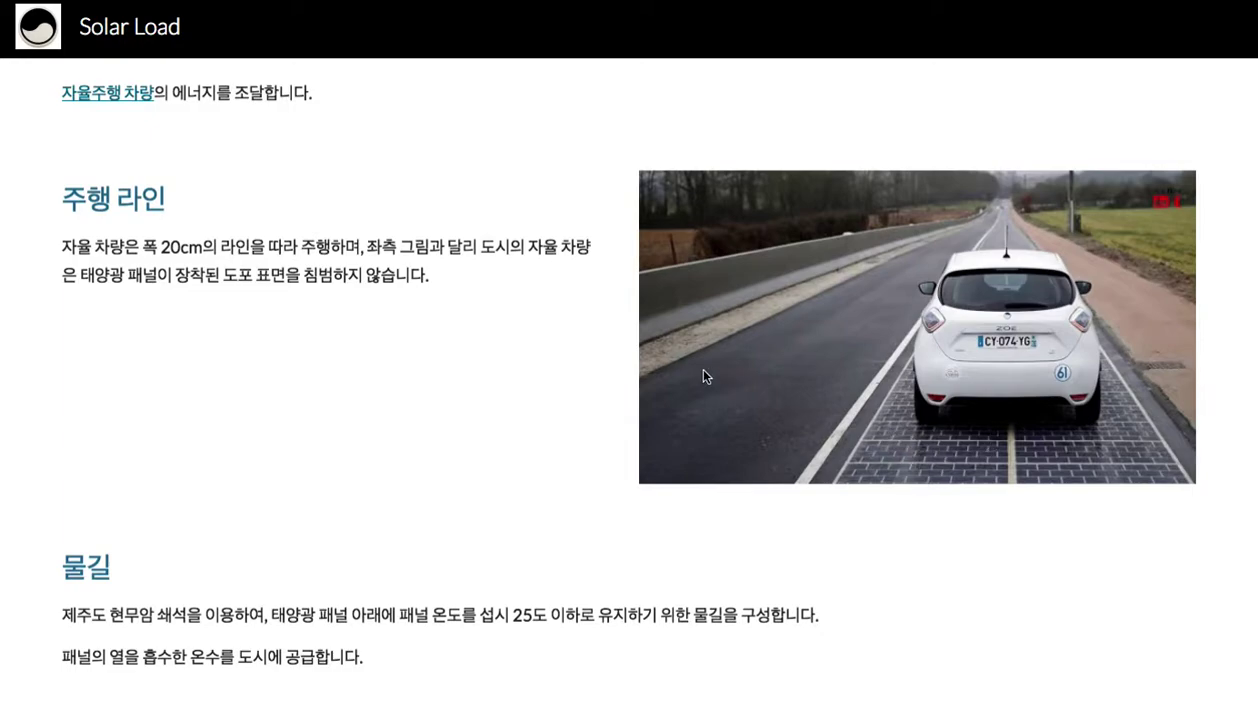
scroll(465, 356, "down", 1)
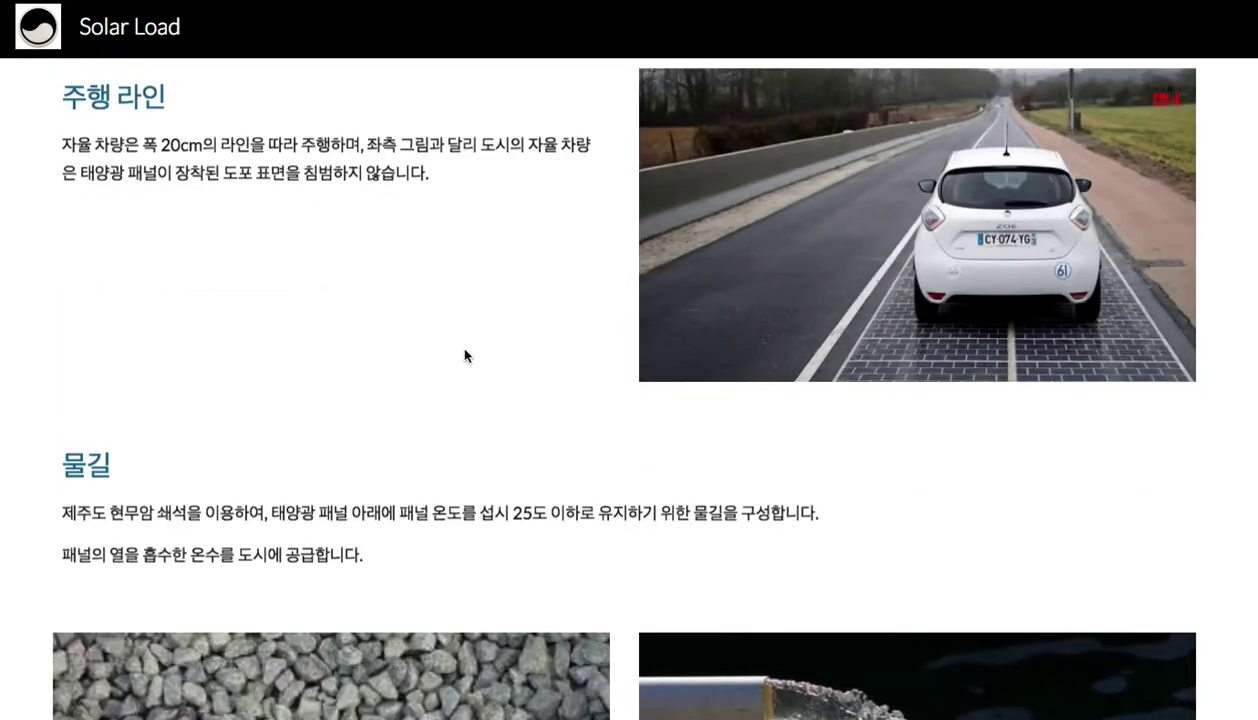
scroll(465, 355, "down", 5)
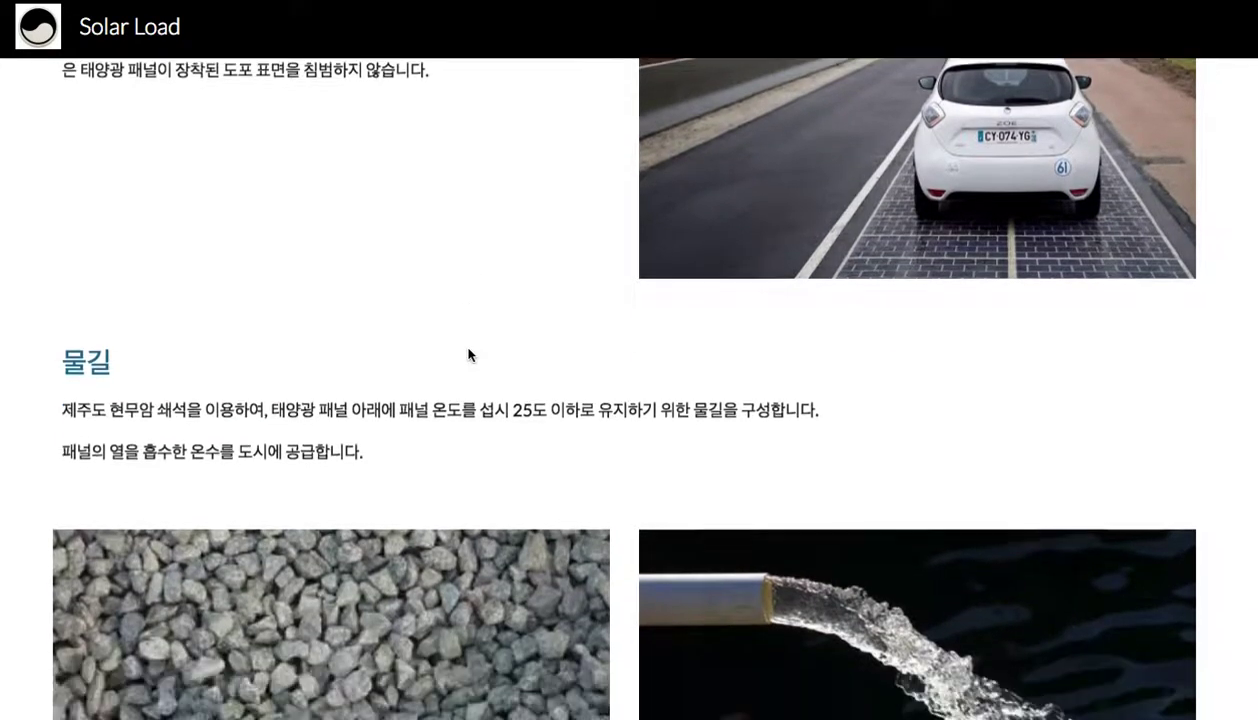
scroll(468, 352, "up", 3)
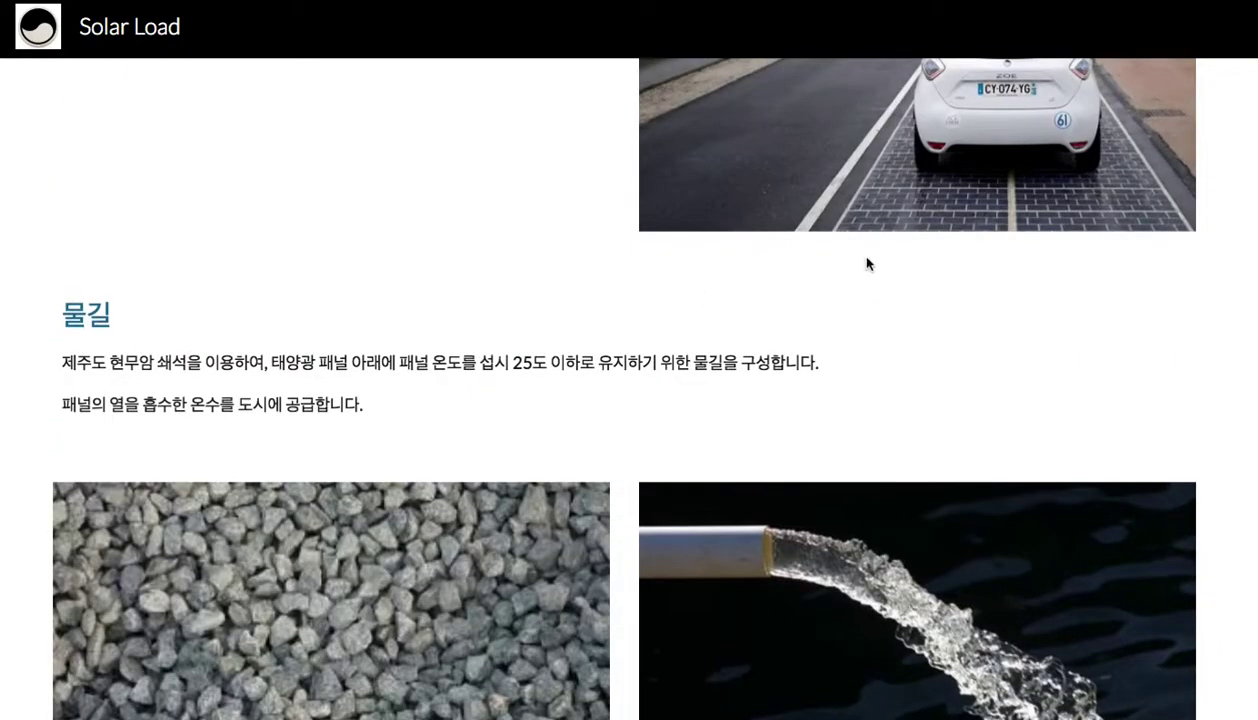